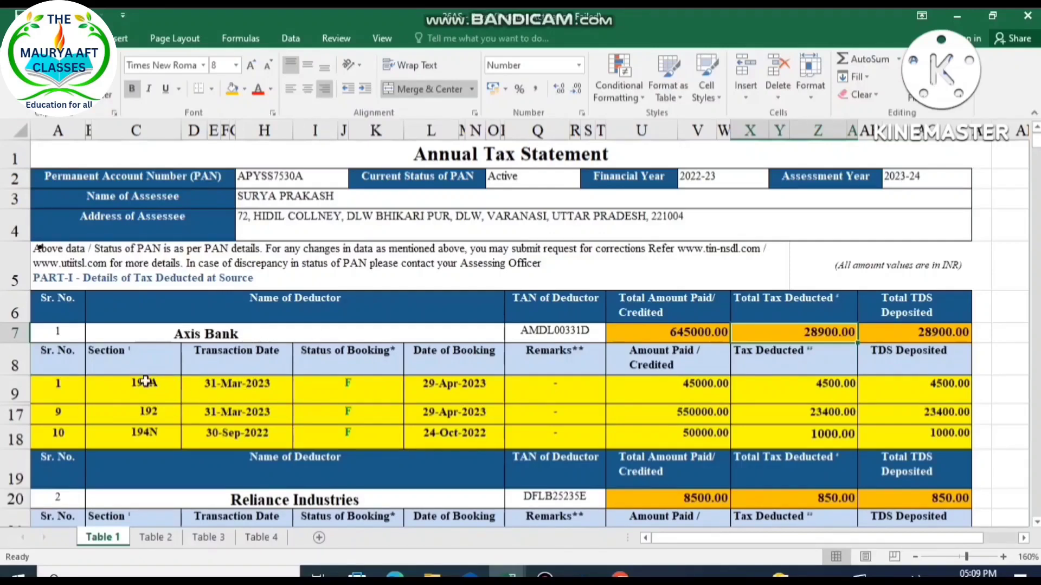
Review the sections and amounts paid in Axis Bank's 194A, 192 and 194N entries of the Annual Tax Statement
click(116, 386)
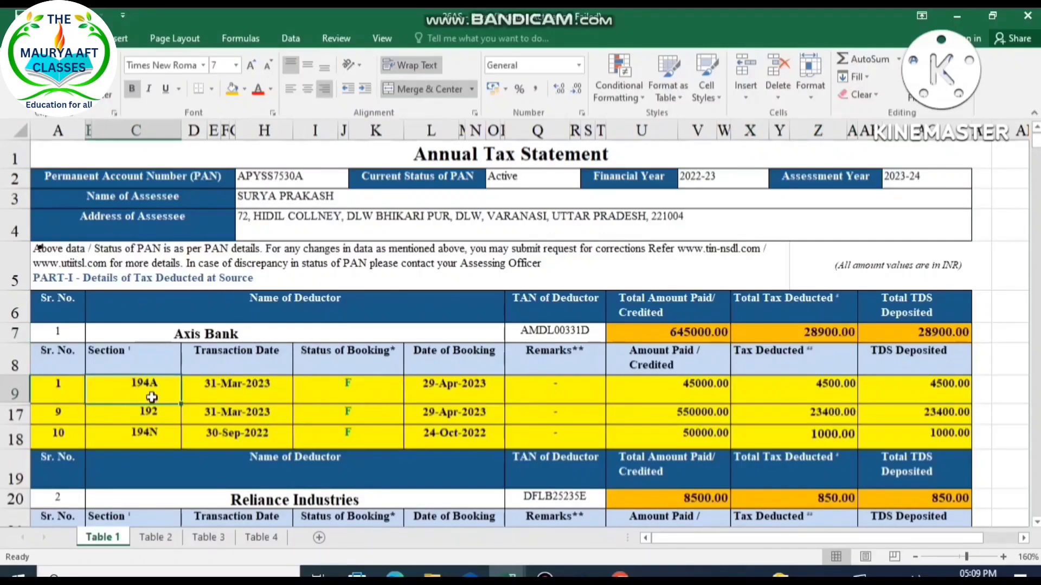
click(695, 391)
click(695, 390)
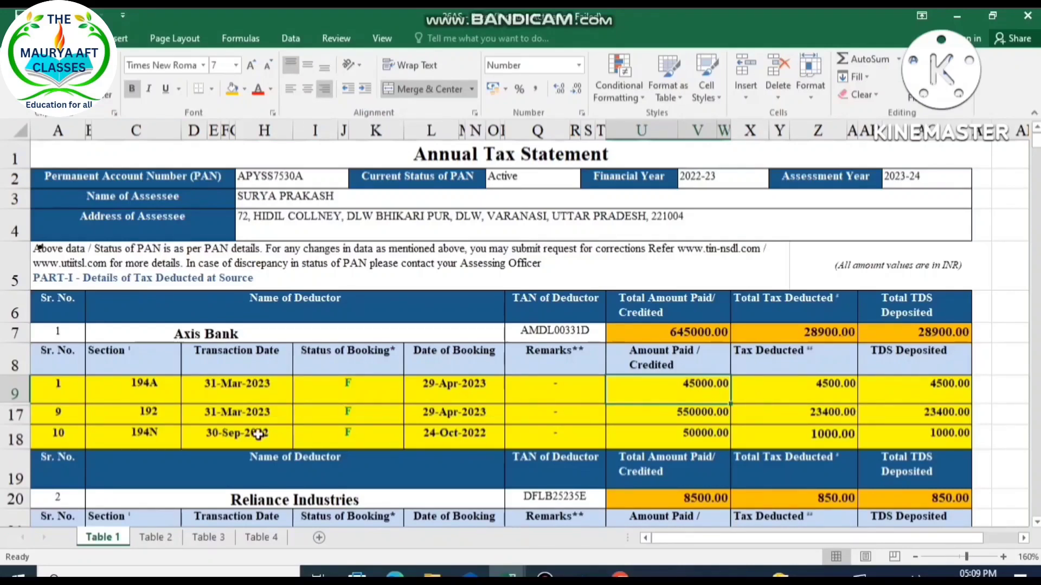
click(144, 412)
click(705, 416)
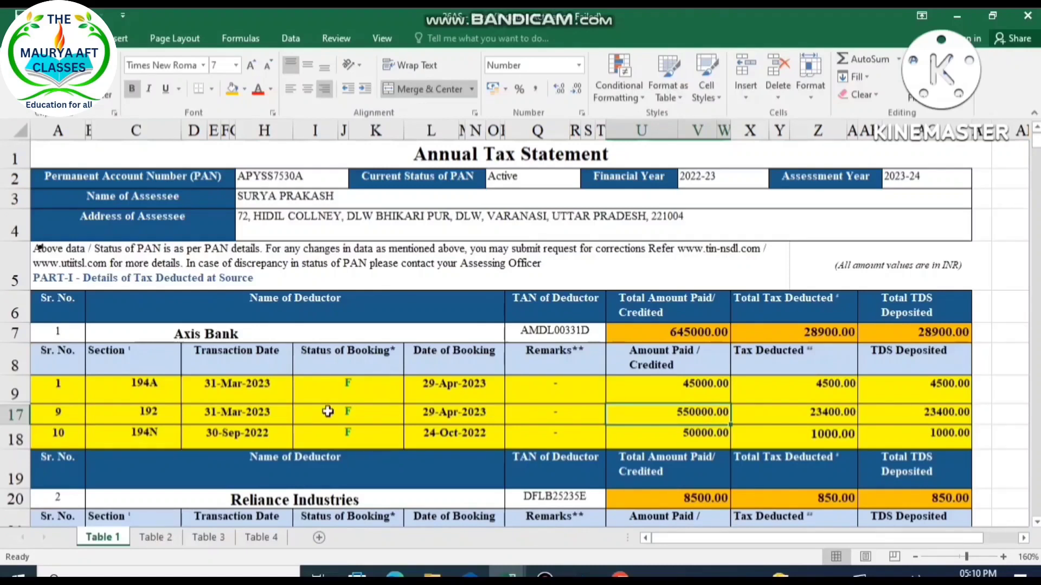
click(151, 434)
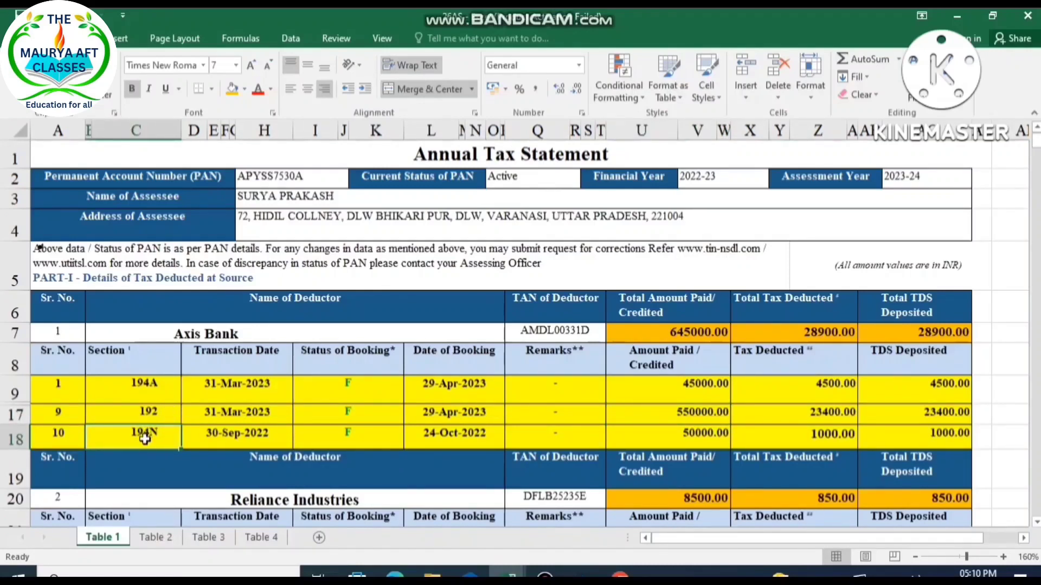
click(718, 434)
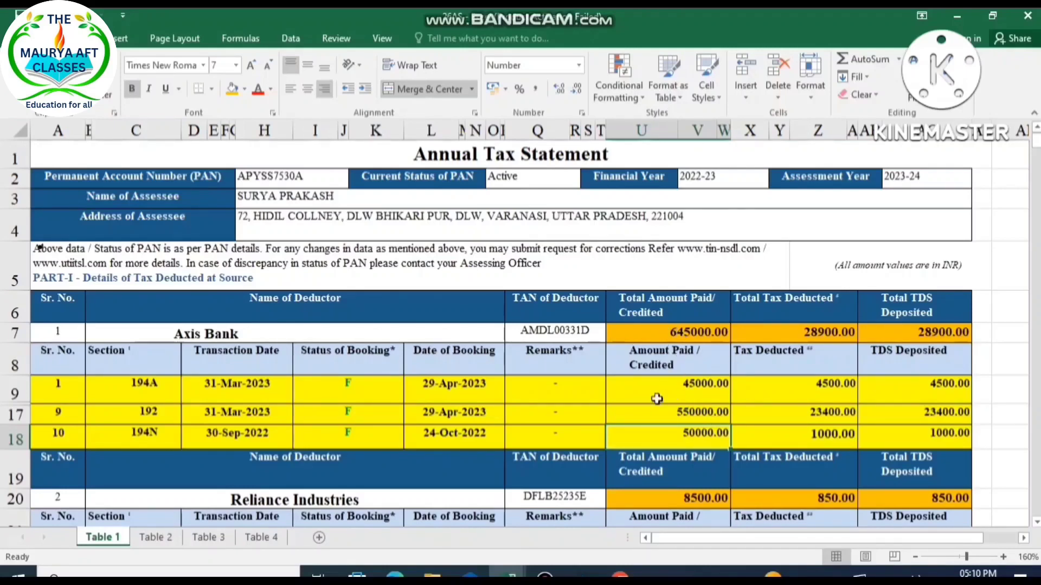
Examine the Reliance Industries deductor entry, checking its amount credited and tax deducted
scroll(700, 399, down, 4)
scroll(433, 341, up, 1)
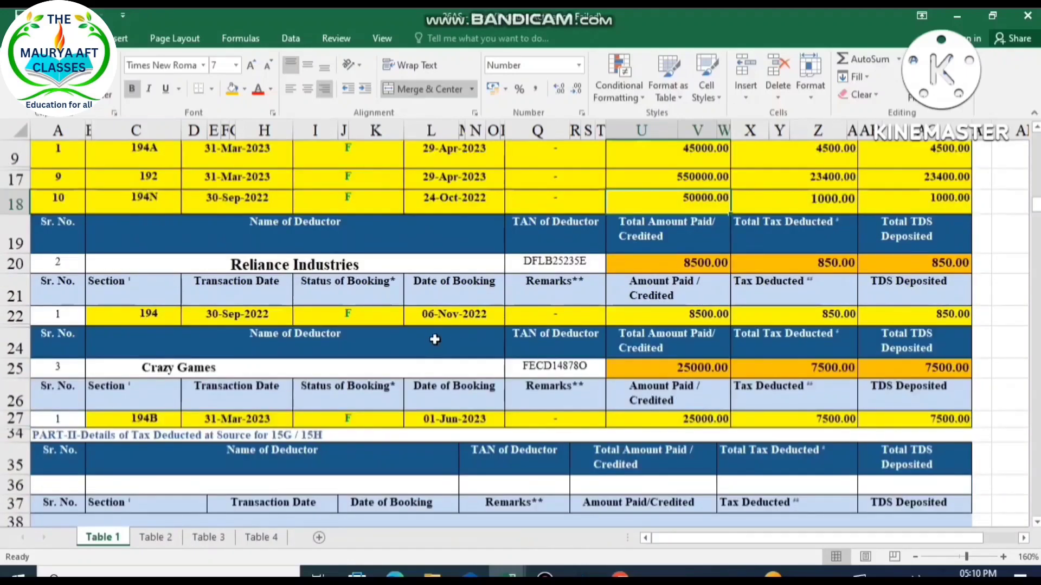
click(270, 262)
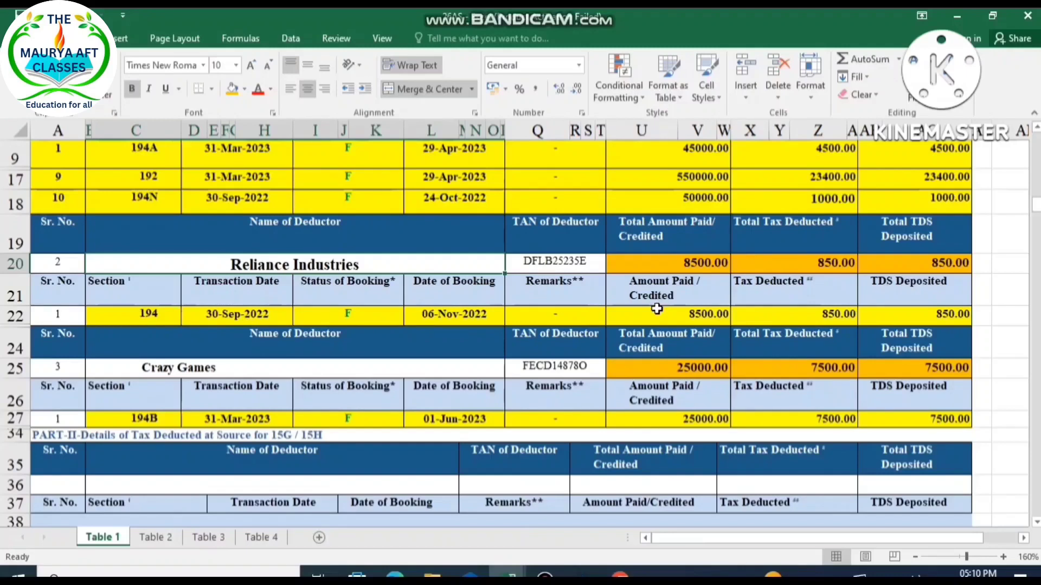
click(680, 315)
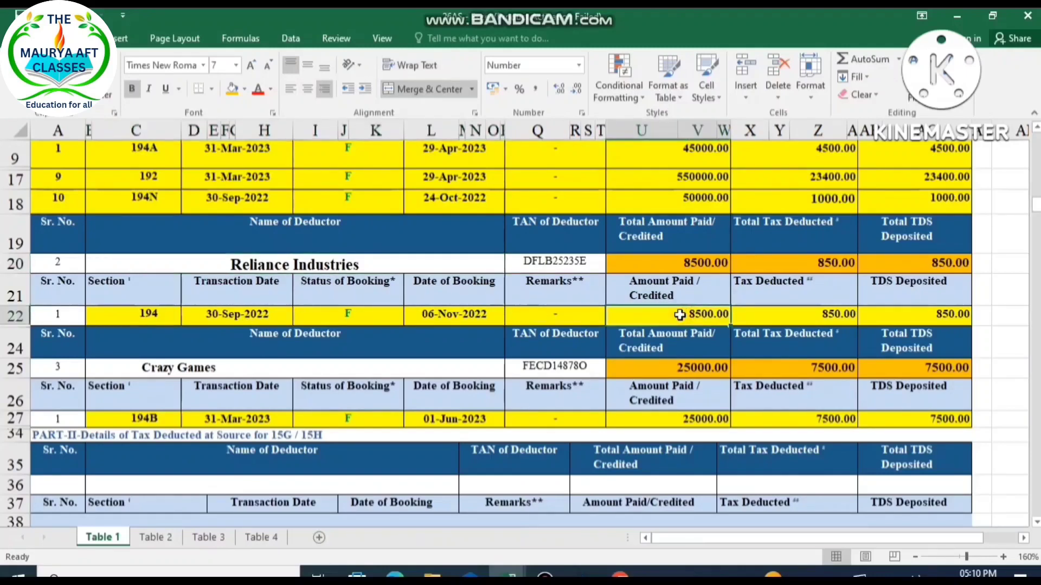
click(830, 314)
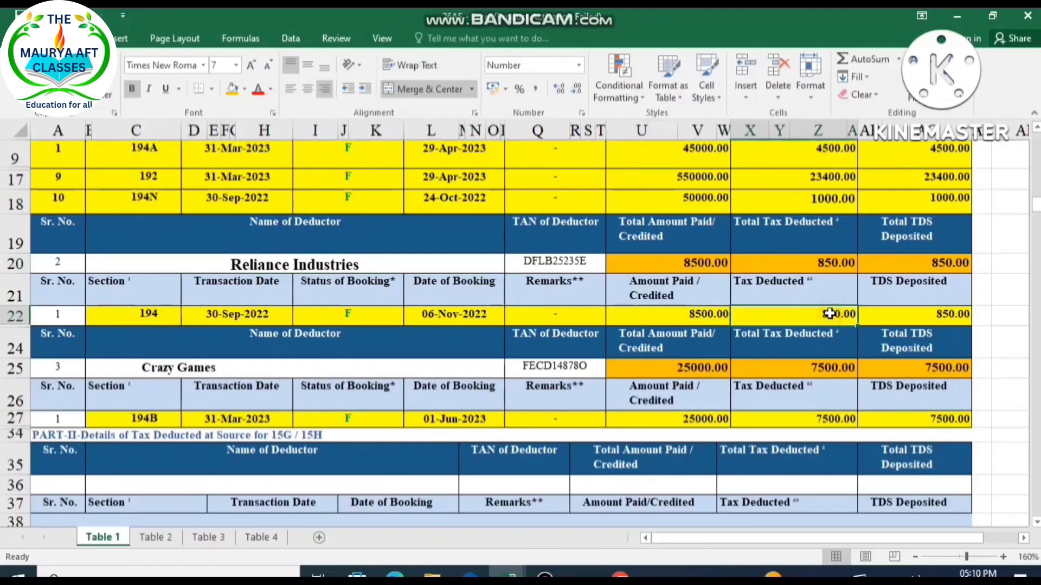
Examine the Crazy Games deductor entry, checking its section, amount credited and tax deducted
click(147, 375)
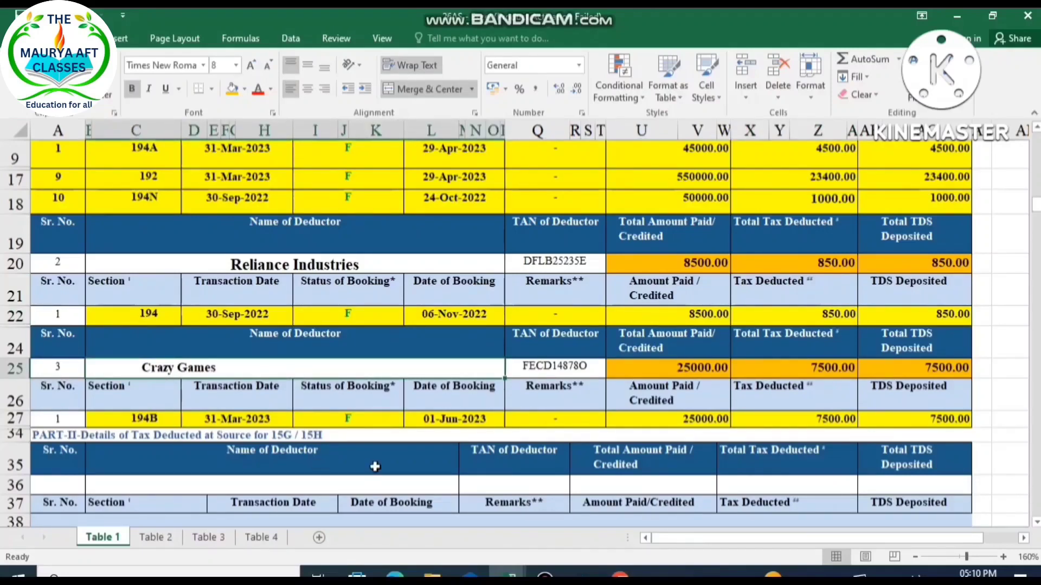
click(145, 422)
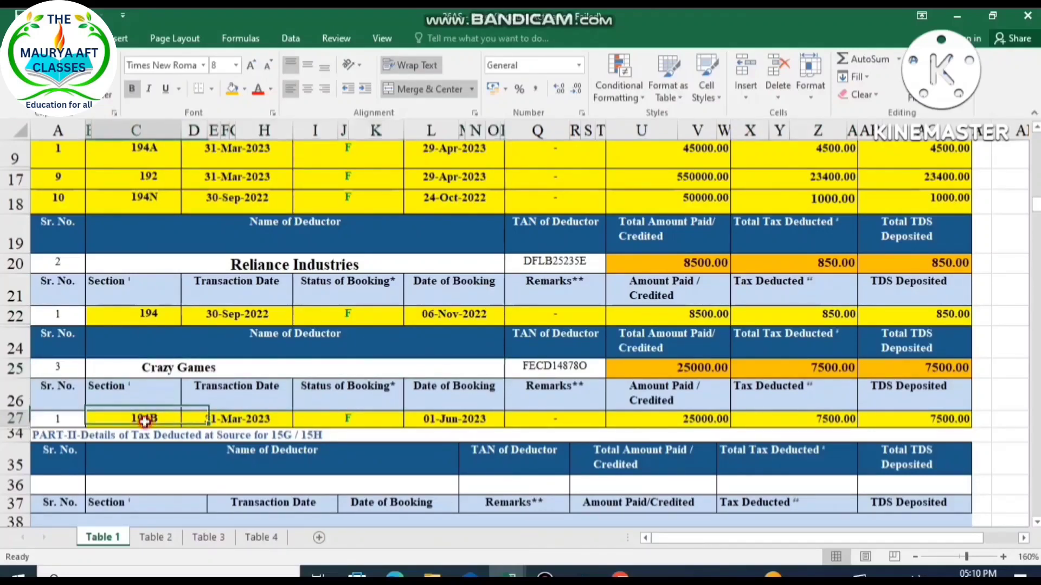
click(684, 421)
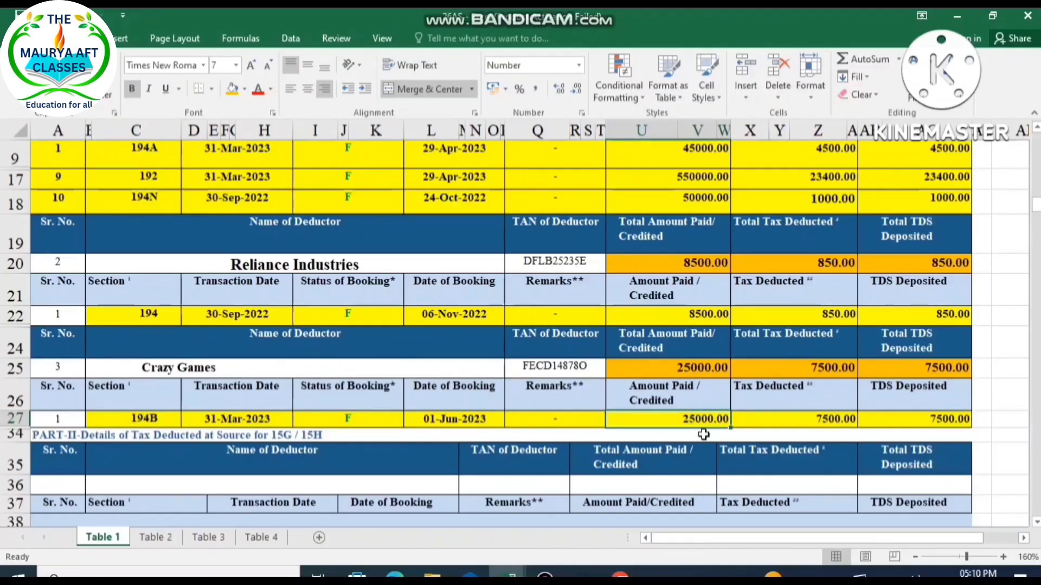
click(794, 421)
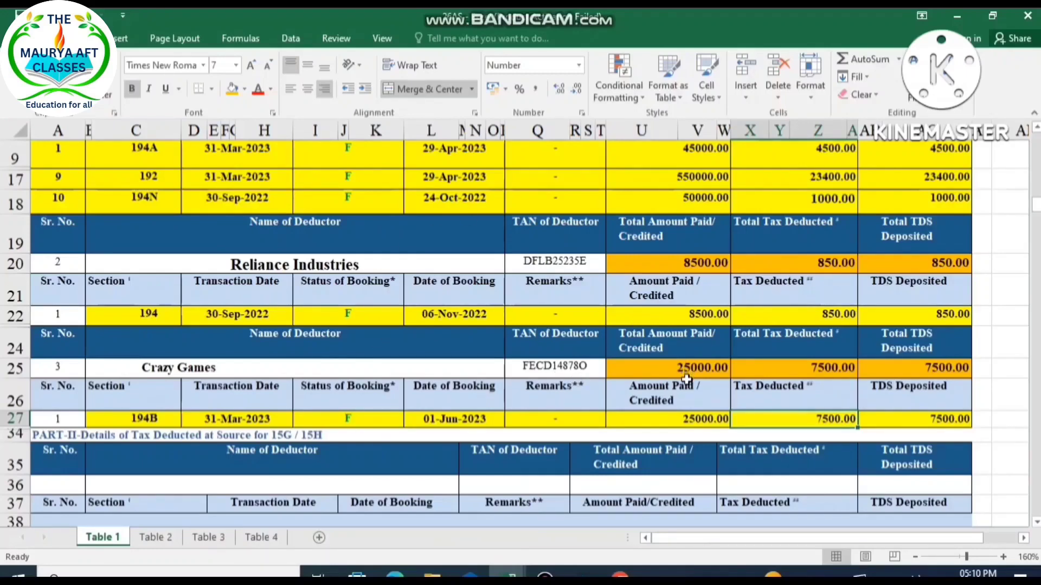
scroll(591, 356, up, 3)
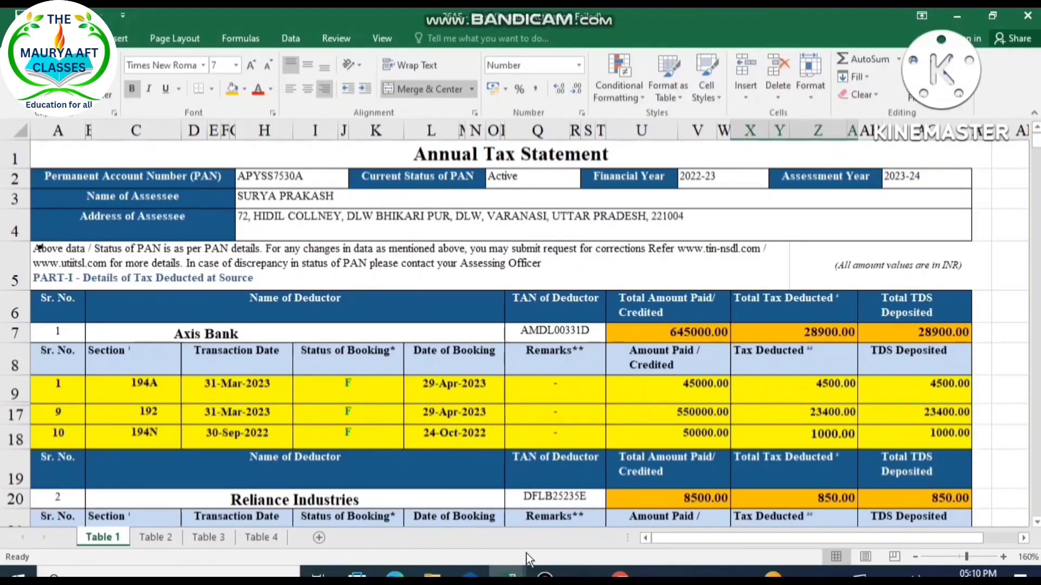
Switch to the Annual Information Statement workbook and review the salary and deposit interest details on Table 1
click(510, 574)
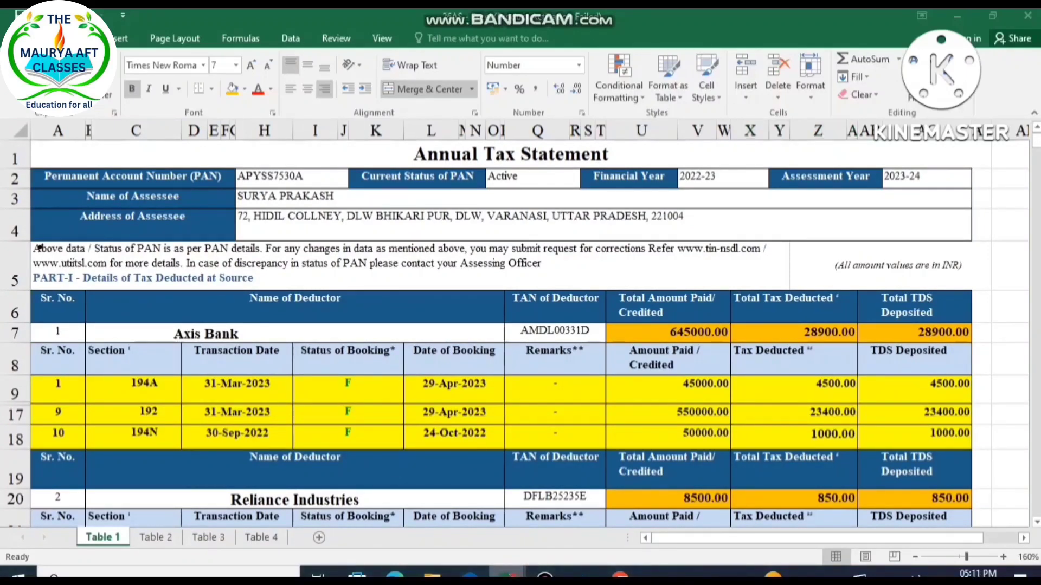
click(451, 522)
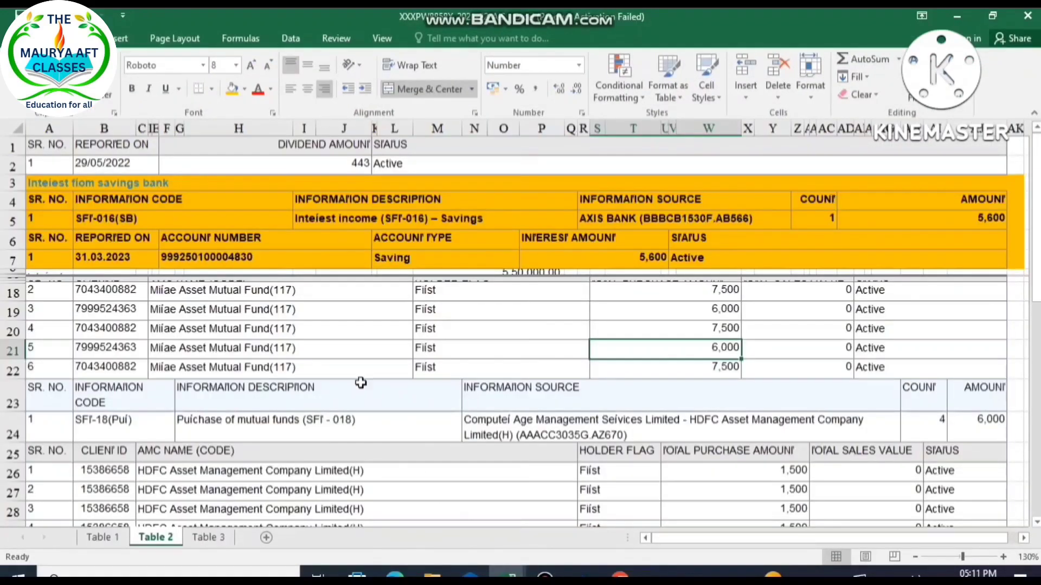
click(115, 538)
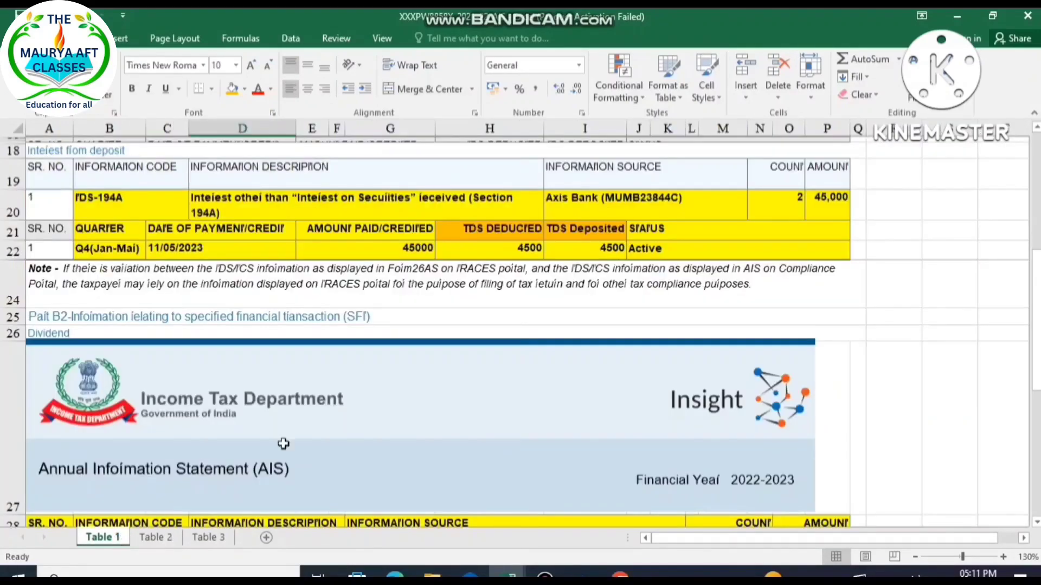
scroll(355, 440, up, 5)
scroll(357, 441, down, 6)
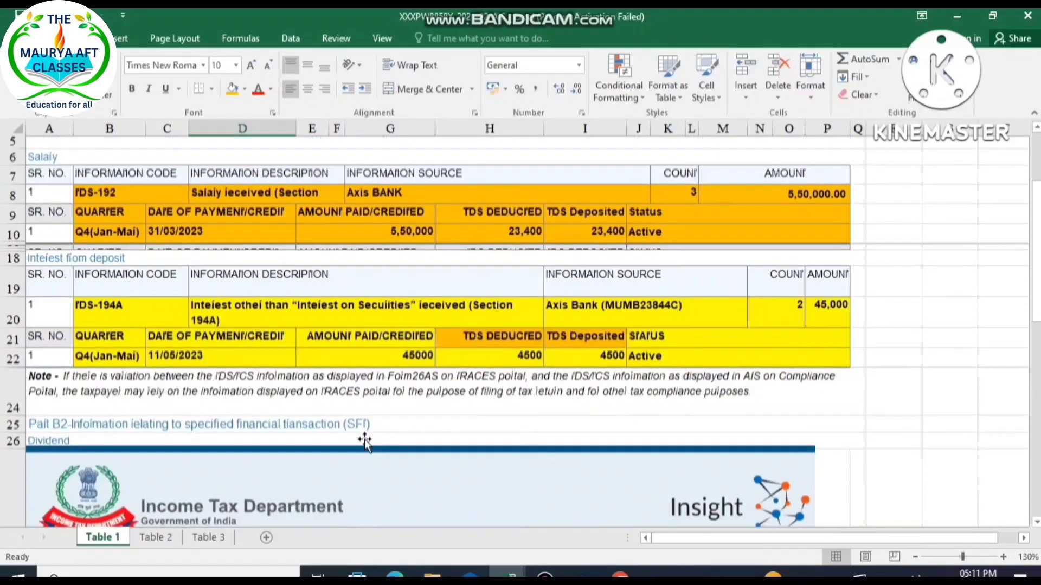
scroll(325, 417, down, 1)
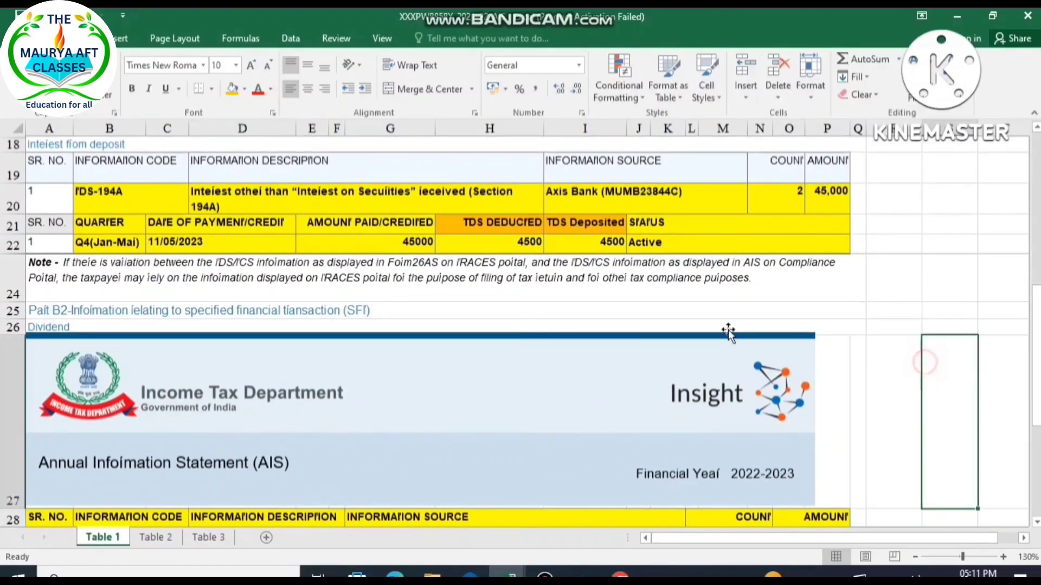
scroll(655, 344, up, 5)
scroll(653, 344, down, 1)
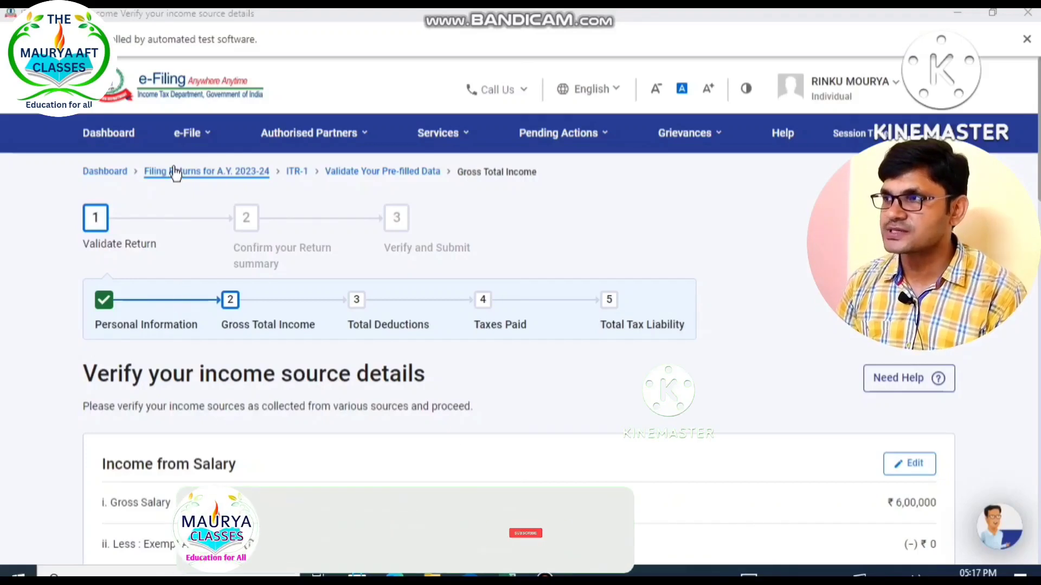
Start filing an income tax return on the e-Filing portal for assessment year 2023-24 in online mode
click(187, 135)
mouse_move(304, 174)
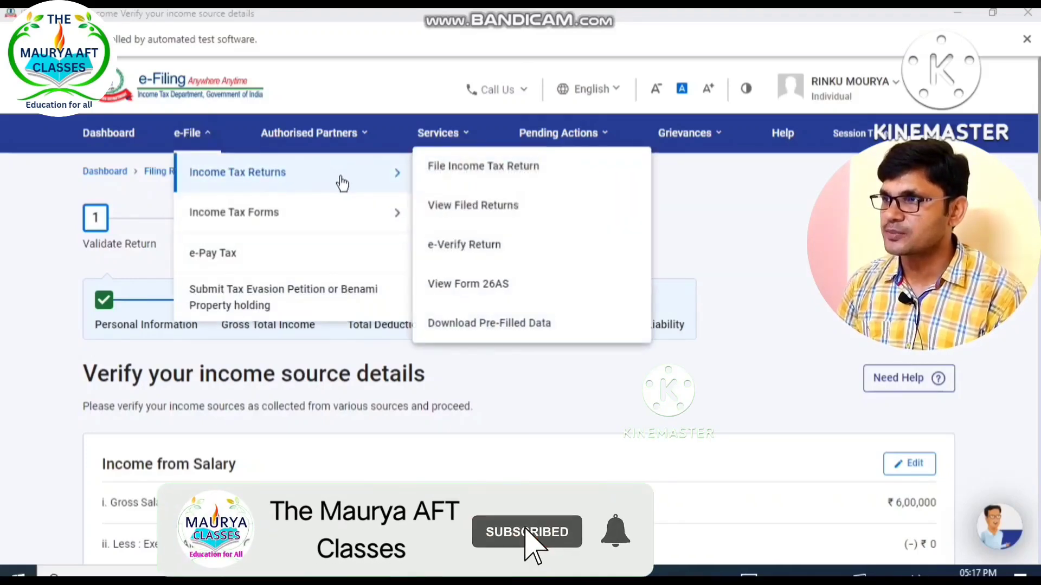
click(470, 168)
click(335, 325)
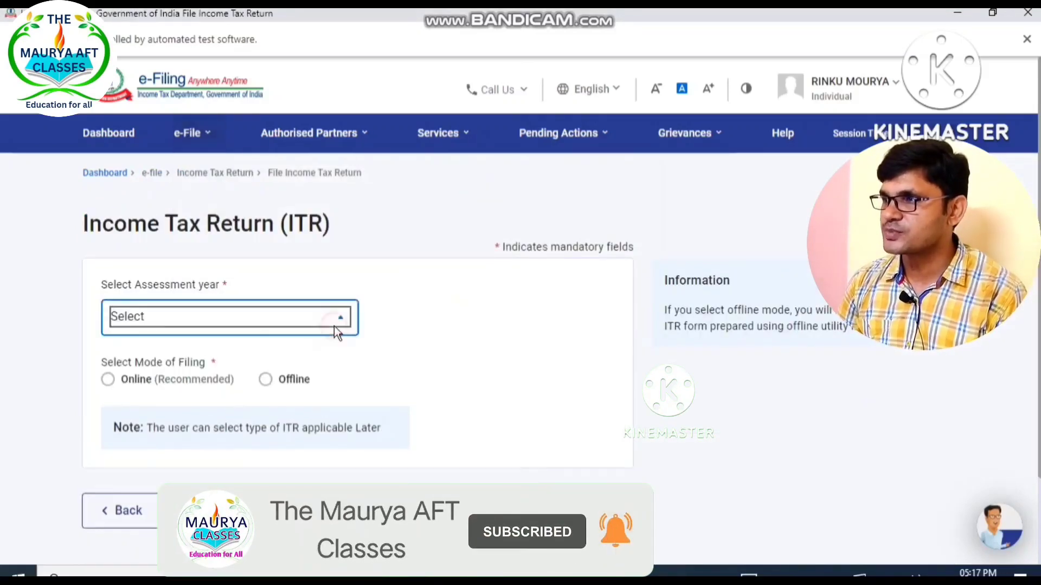
click(169, 389)
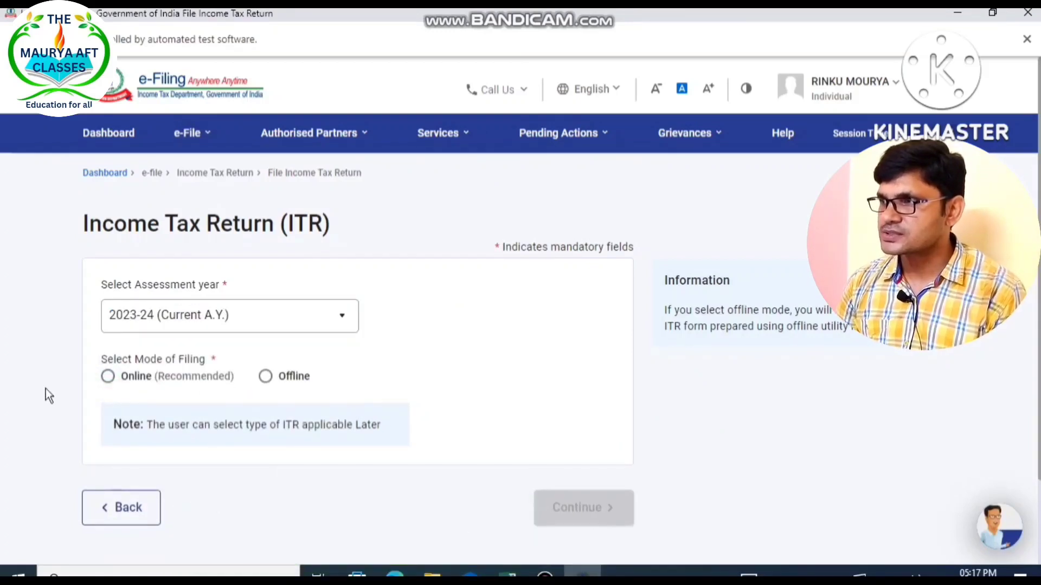
click(108, 378)
click(558, 503)
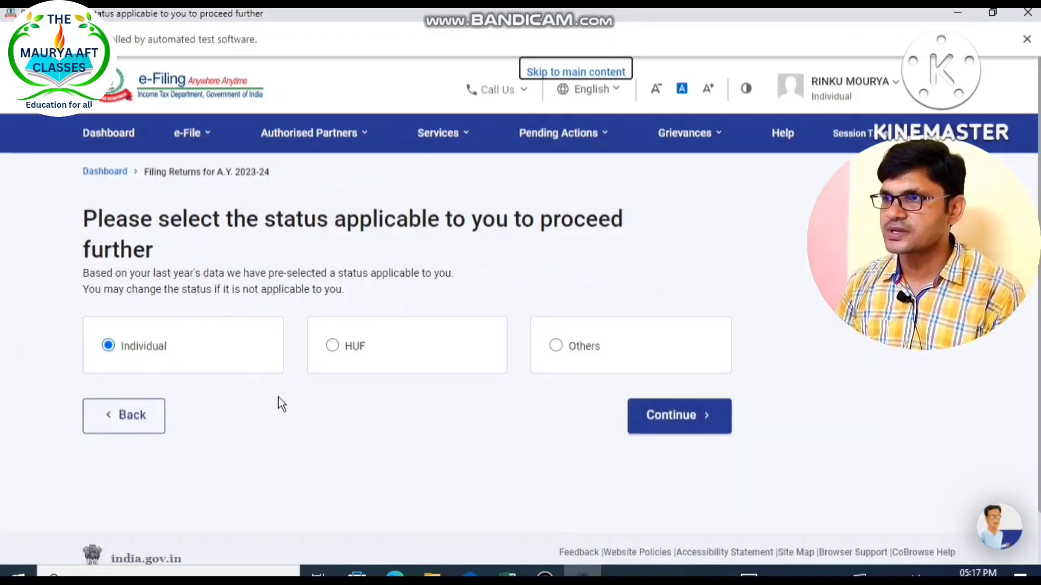
Continue with the Individual status and proceed with the ITR-1 form
click(677, 432)
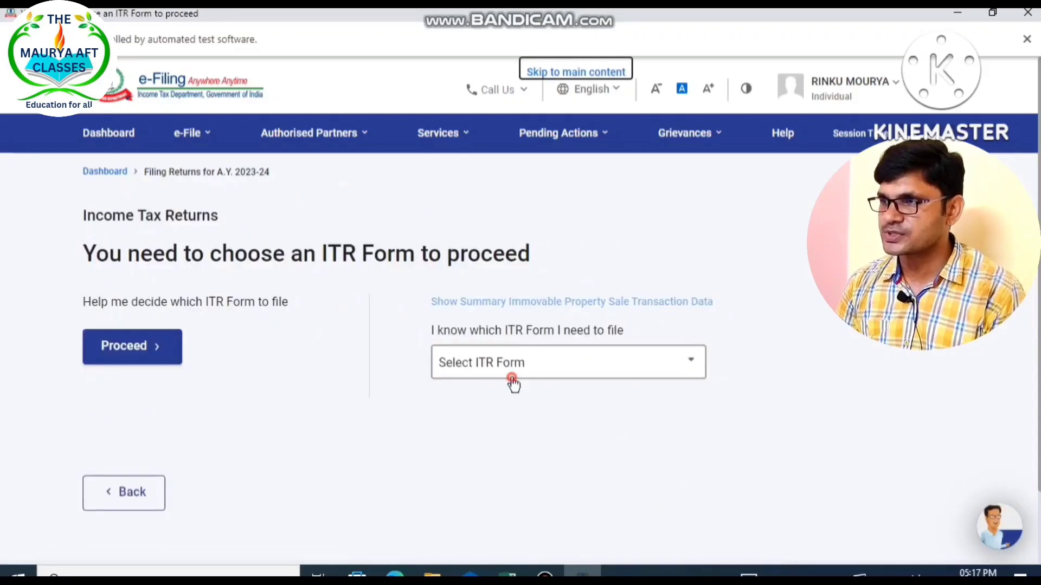
click(512, 376)
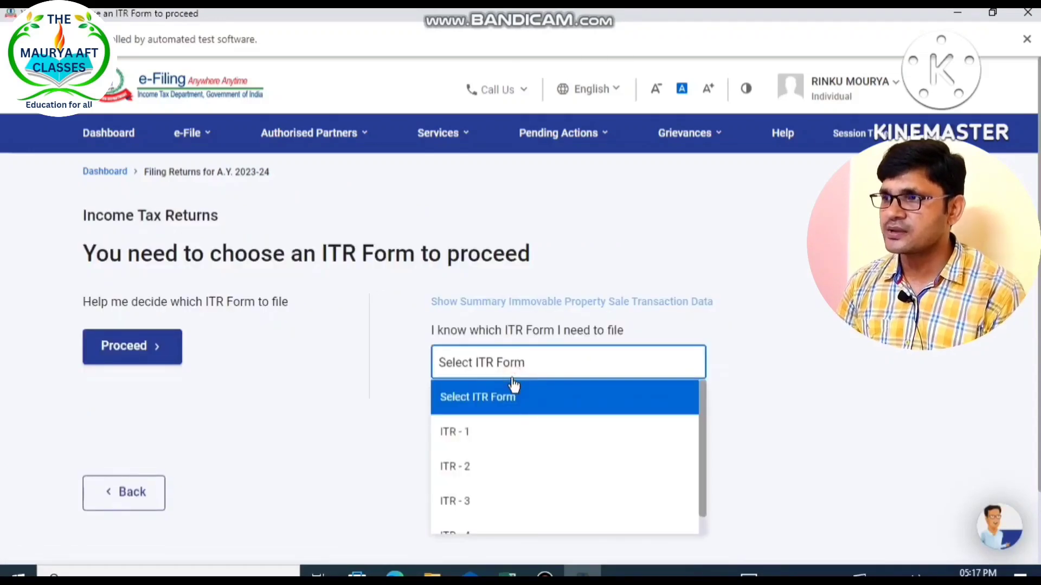
click(484, 448)
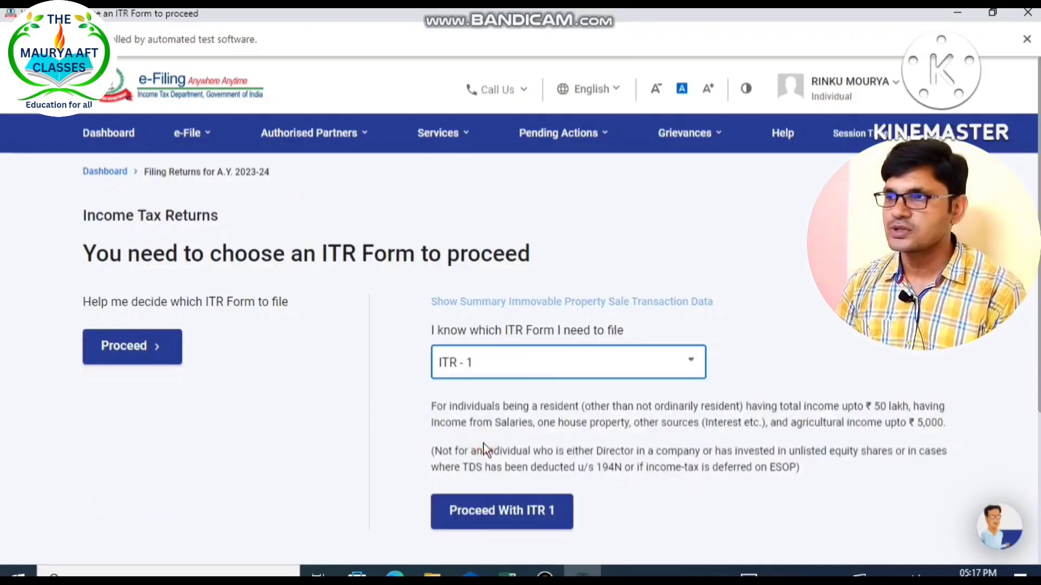
scroll(485, 437, down, 2)
click(491, 405)
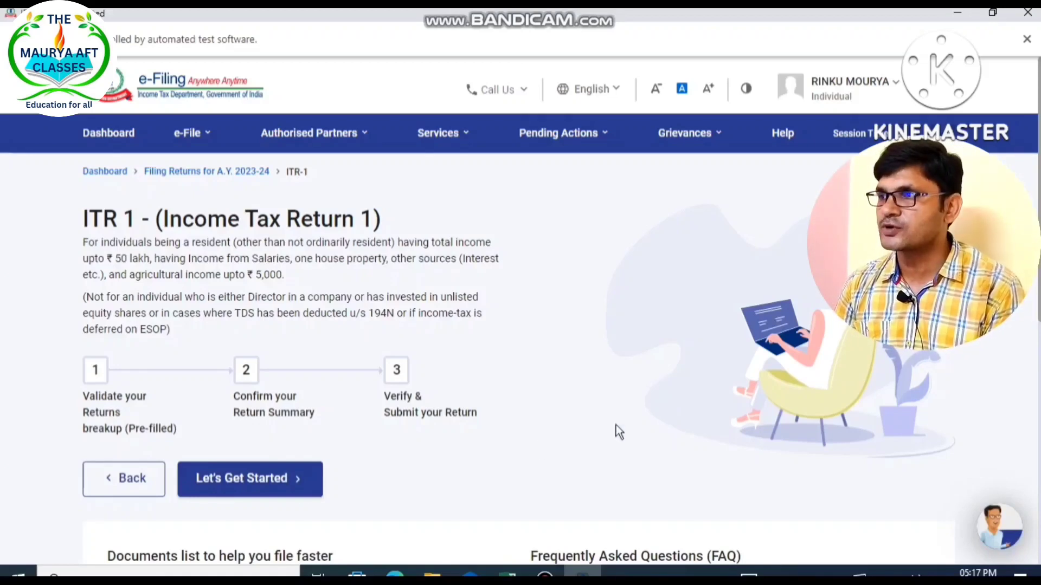
Start the ITR-1 return, giving taxable income above the basic exemption limit as the filing reason
click(216, 486)
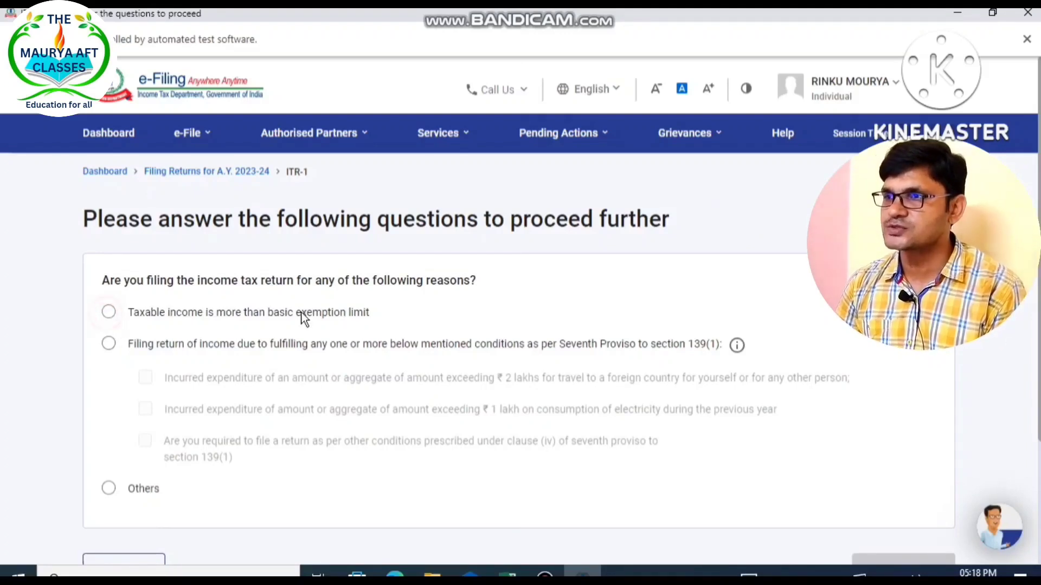
click(109, 314)
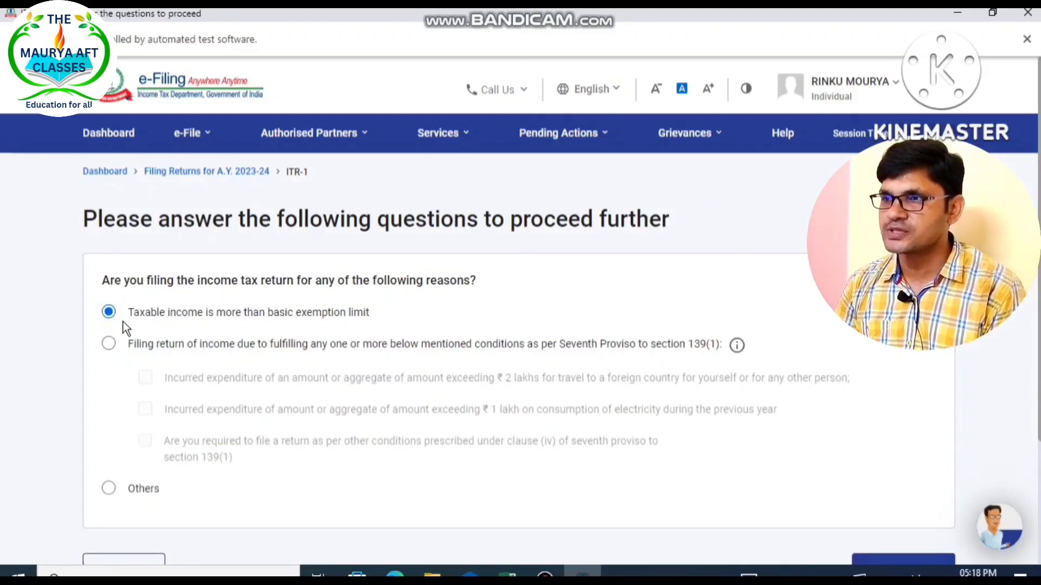
click(897, 556)
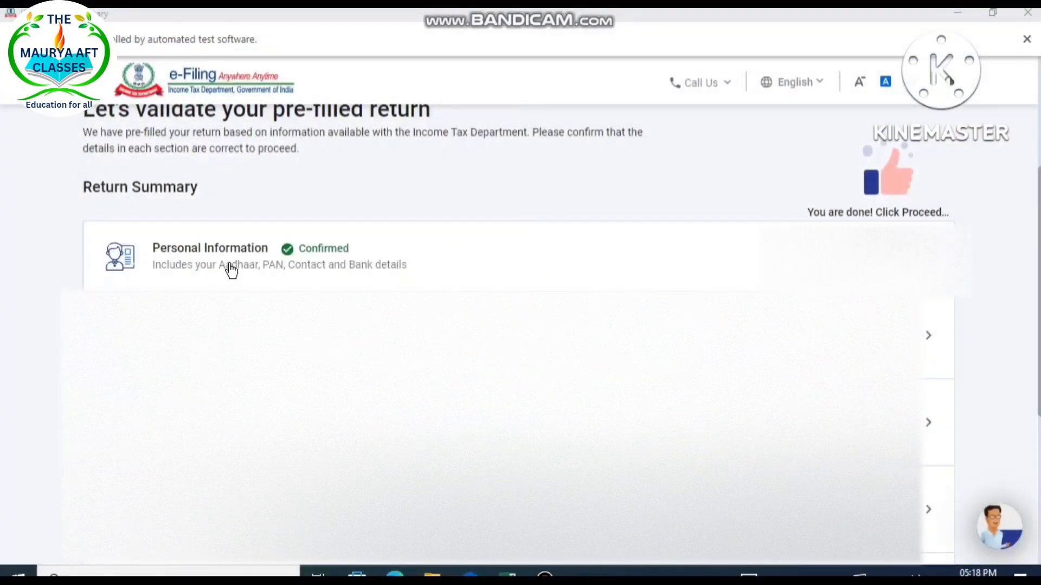
Open the Personal Information section and review the contact, filing section and bank details
click(231, 270)
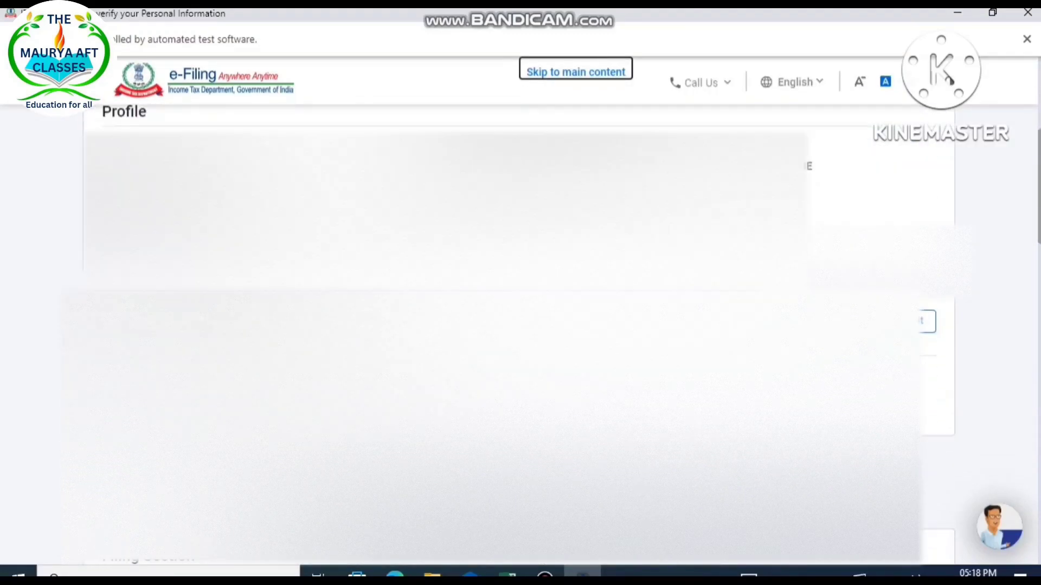
scroll(519, 336, down, 3)
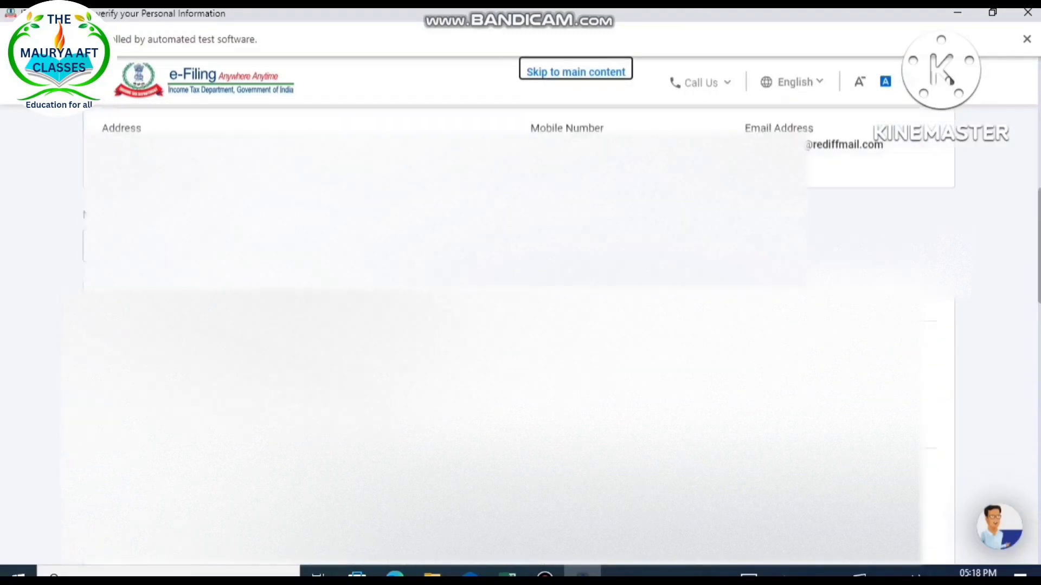
scroll(519, 336, up, 1)
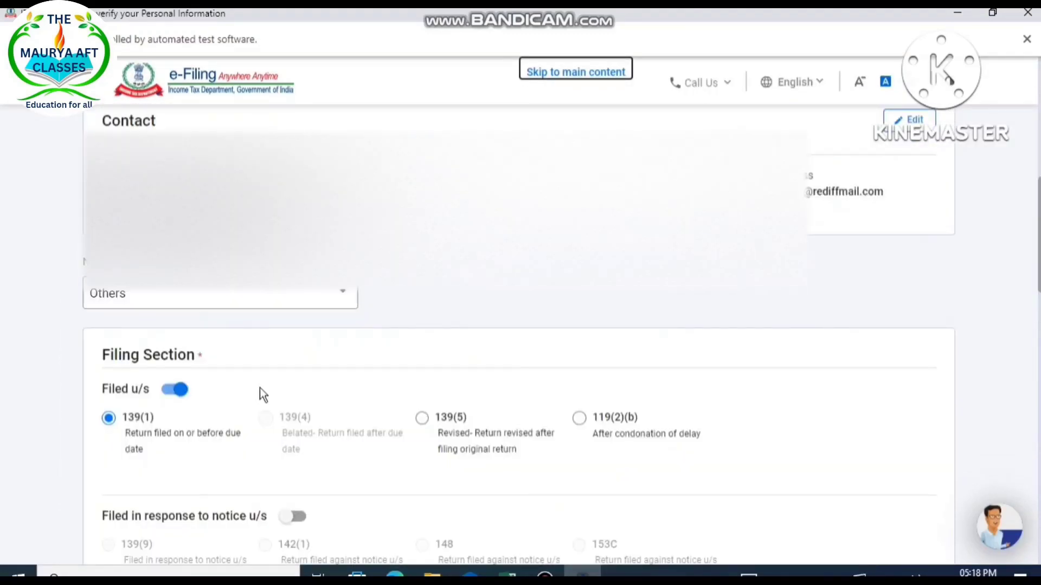
scroll(192, 423, down, 12)
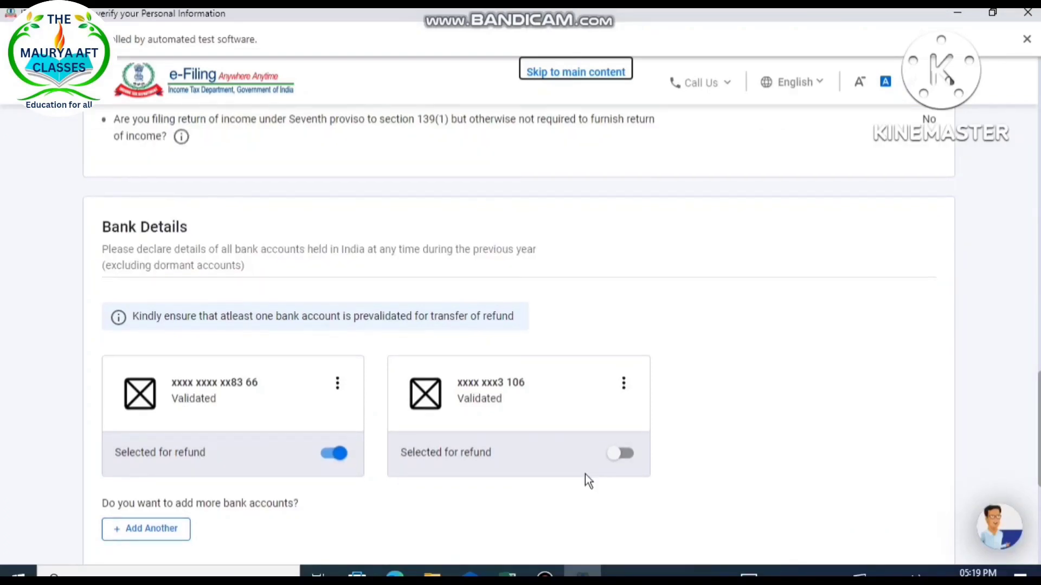
Confirm the Personal Information section with the bank account selections left as they are
scroll(585, 473, down, 6)
click(904, 425)
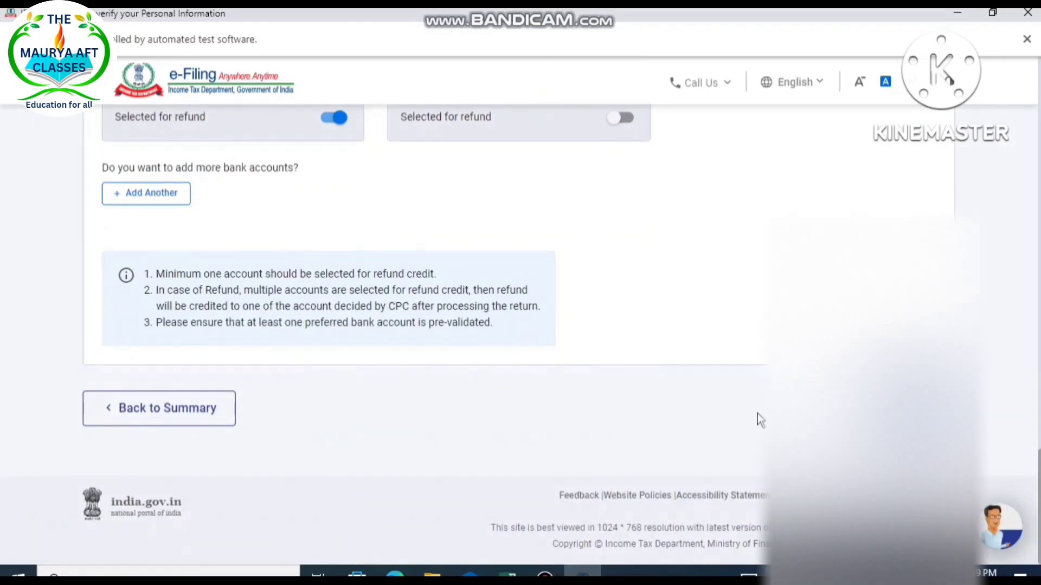
Open the Gross Total Income section from the return summary and continue past the salary exemption questions without answering them
scroll(344, 474, down, 3)
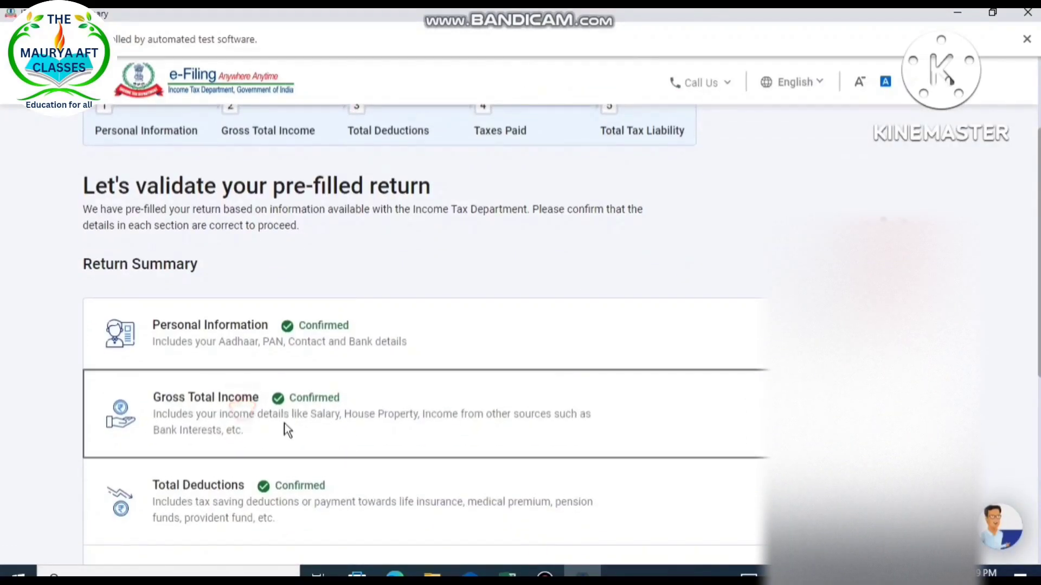
click(574, 430)
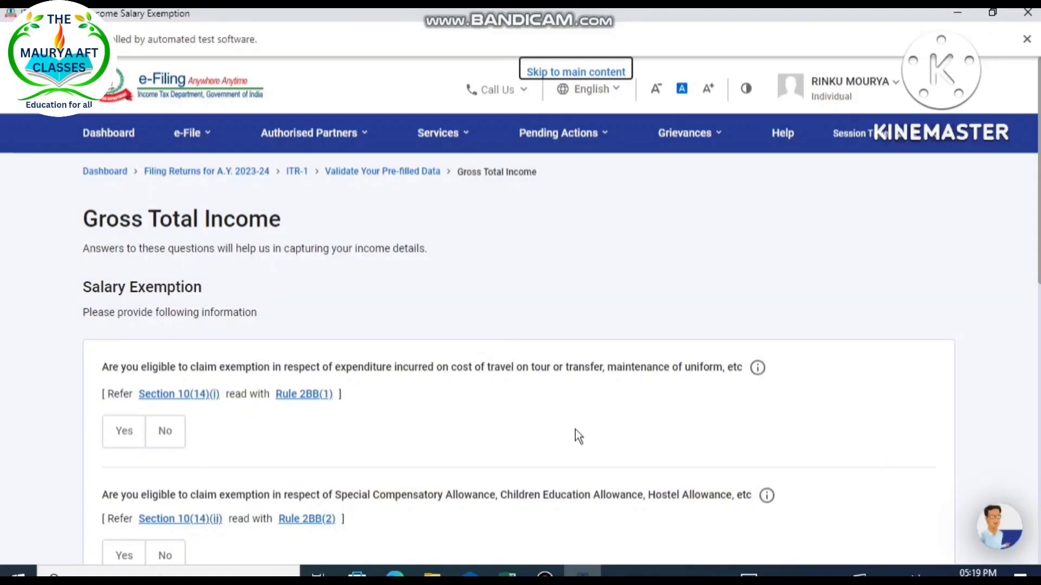
scroll(558, 423, down, 10)
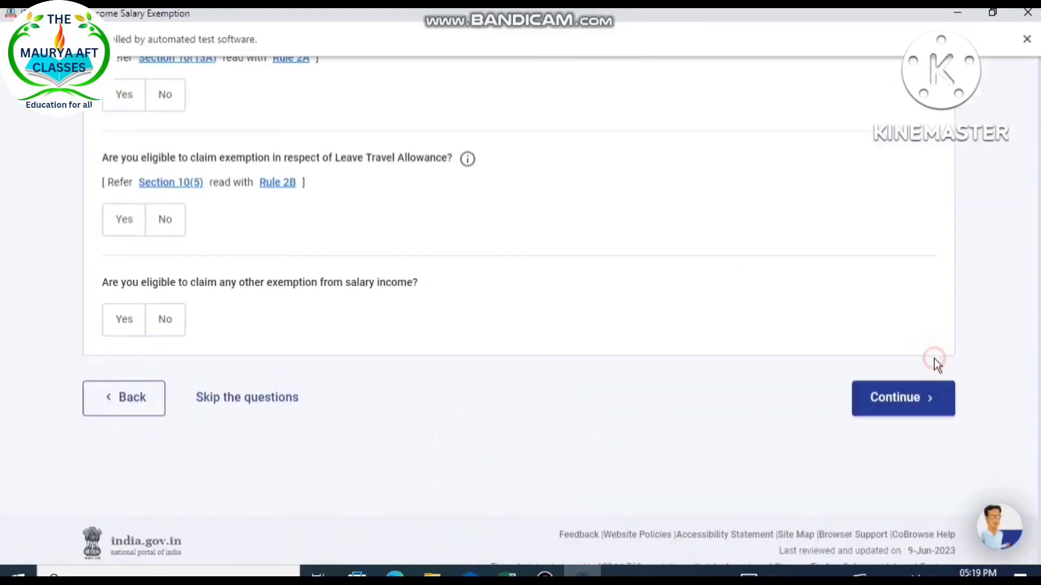
click(933, 359)
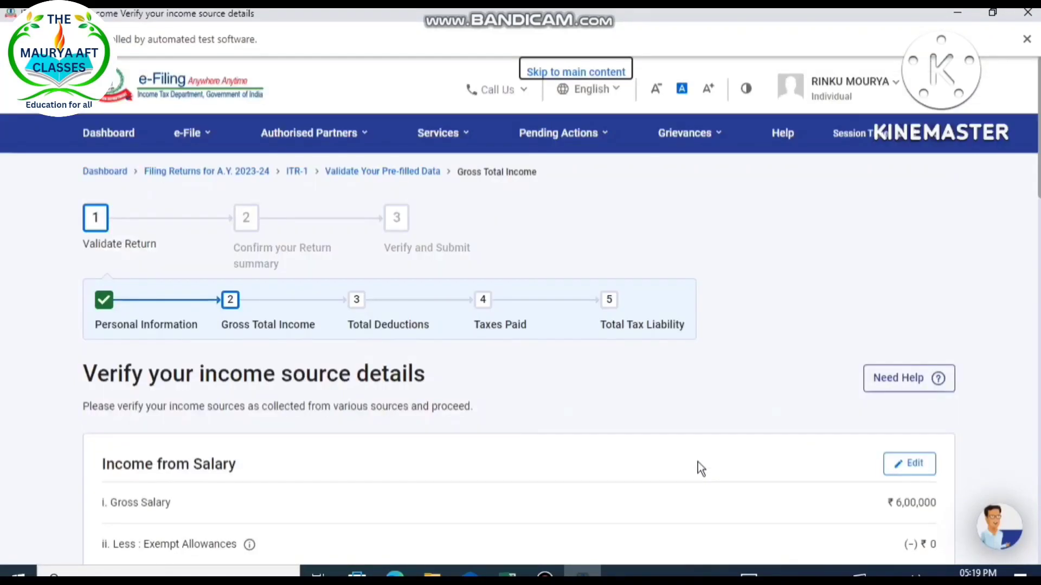
Compare the Income from Salary breakdown with the section 192 entry in the 26AS workbook, and return to the e-Filing portal
scroll(698, 463, down, 3)
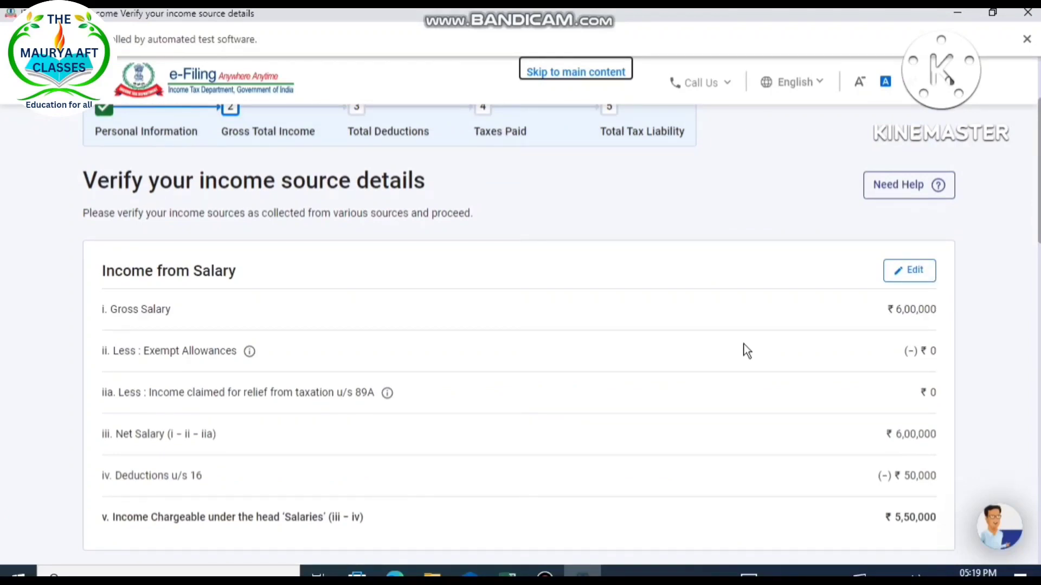
scroll(541, 391, down, 4)
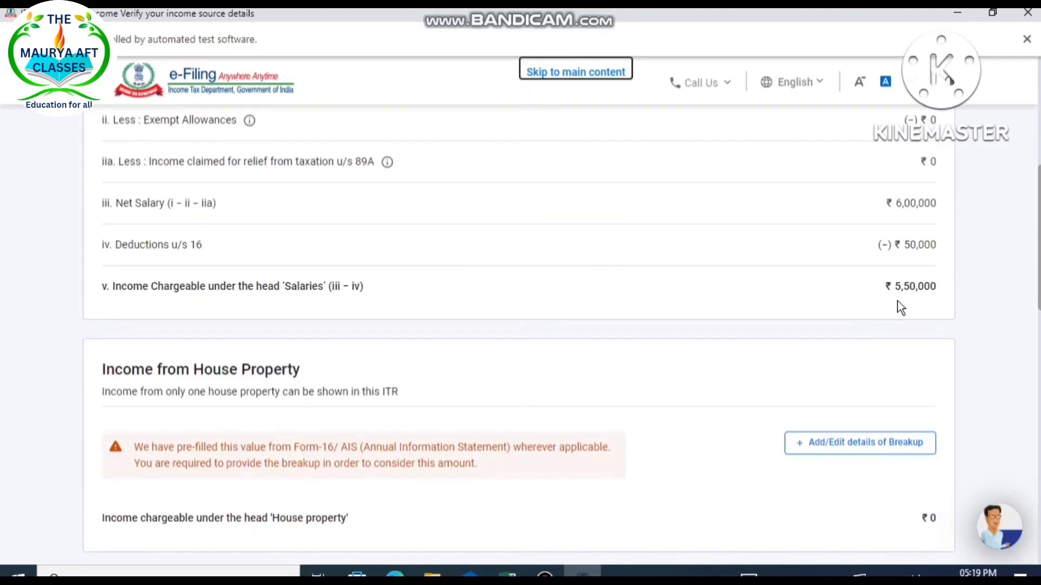
mouse_move(507, 571)
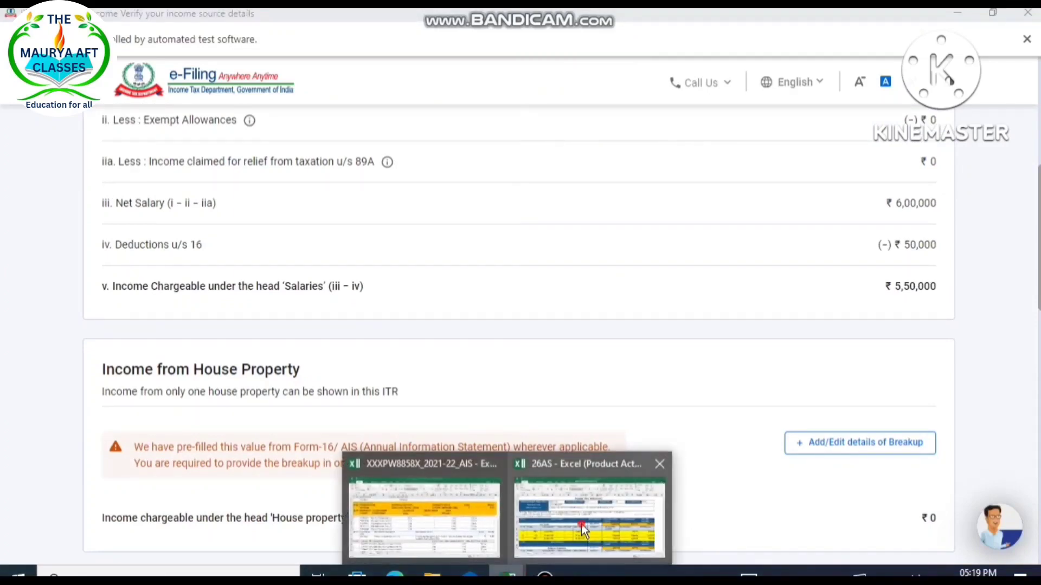
click(581, 525)
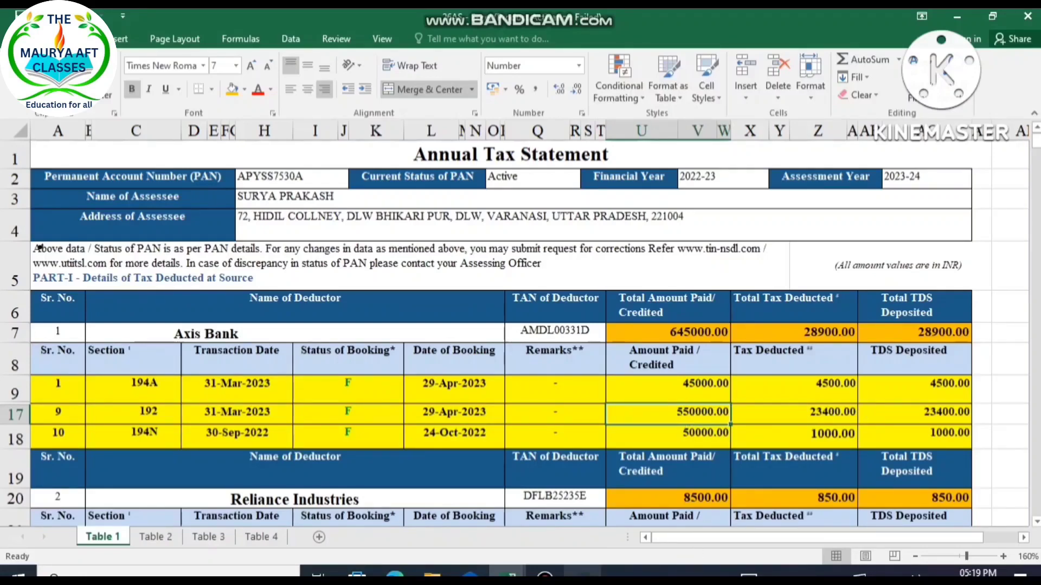
click(583, 572)
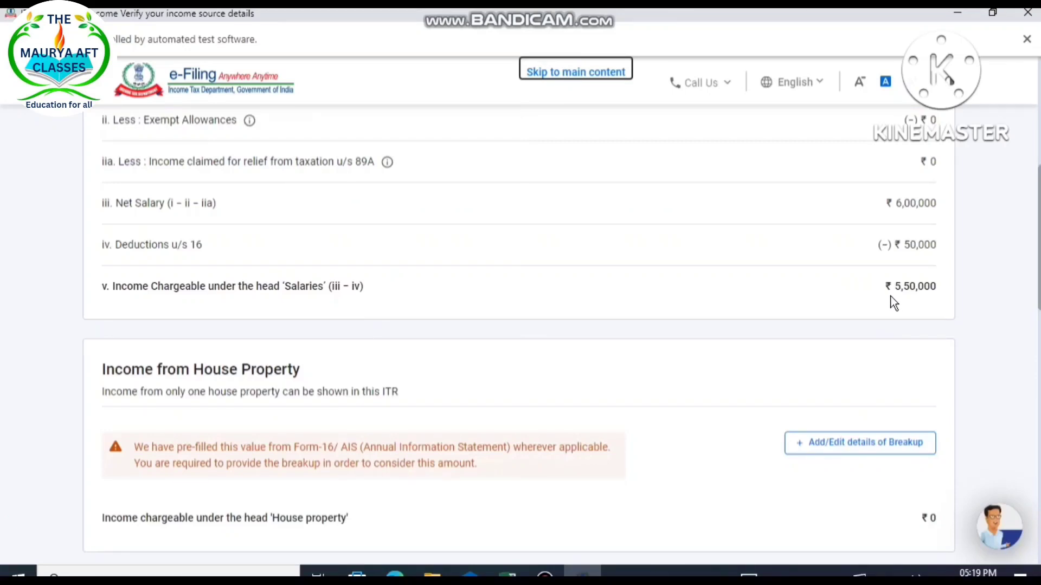
Compare the dividend income under Income from other sources with the Reliance Industries entry in the 26AS workbook, and return to the portal
scroll(893, 302, down, 7)
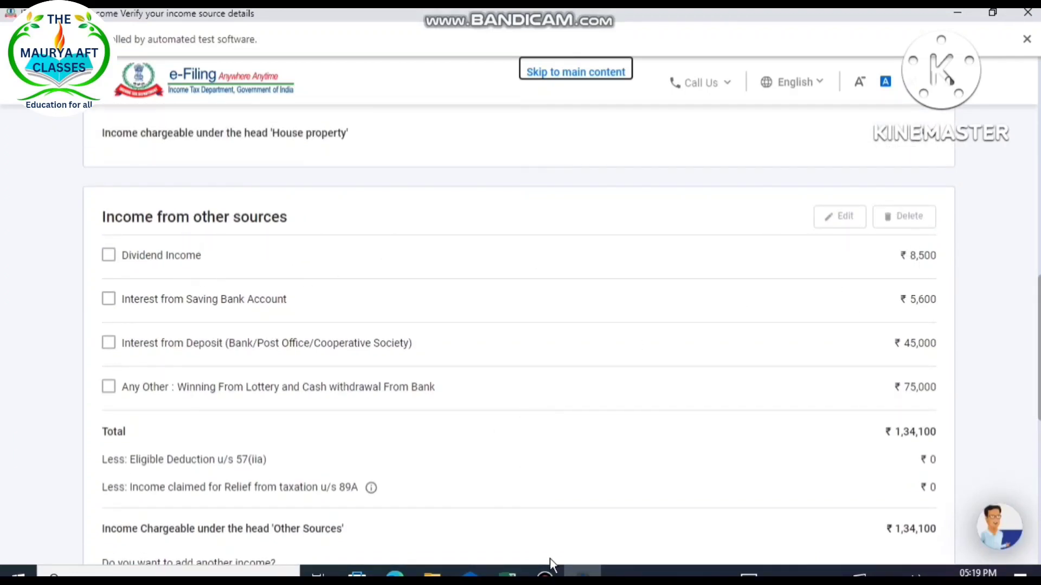
mouse_move(529, 564)
click(623, 504)
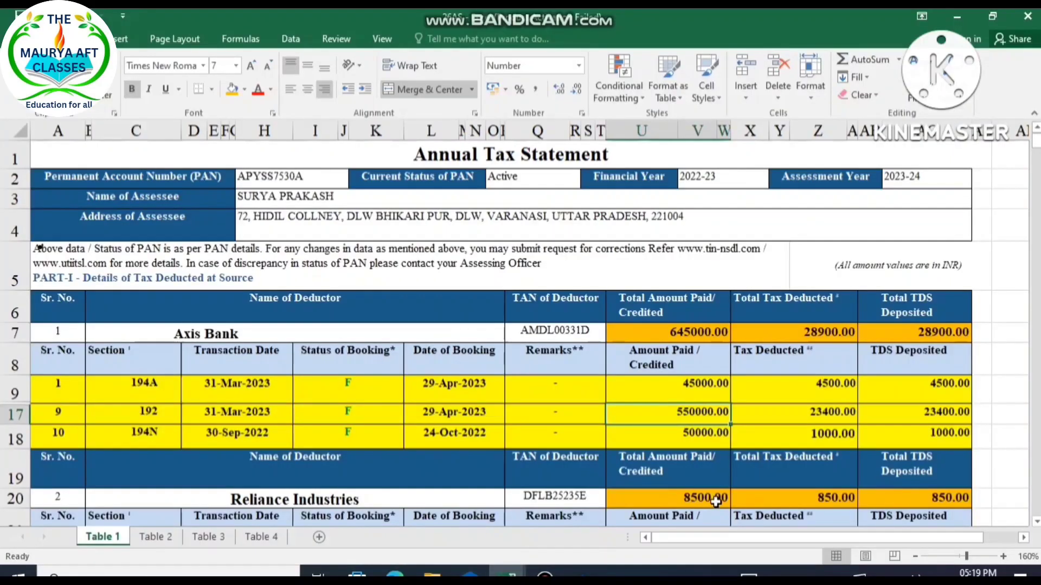
scroll(716, 501, down, 2)
scroll(726, 433, up, 1)
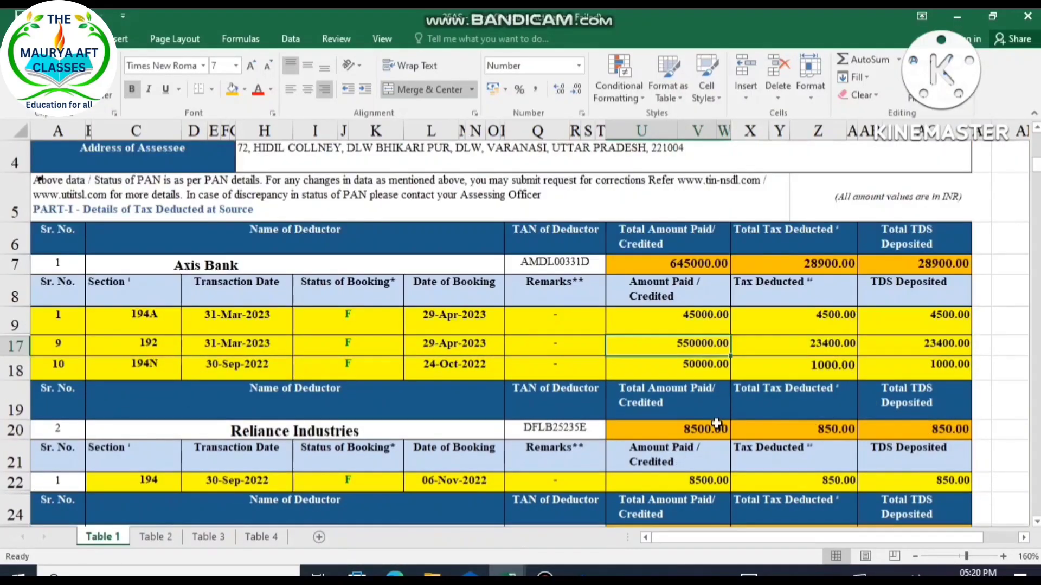
click(533, 575)
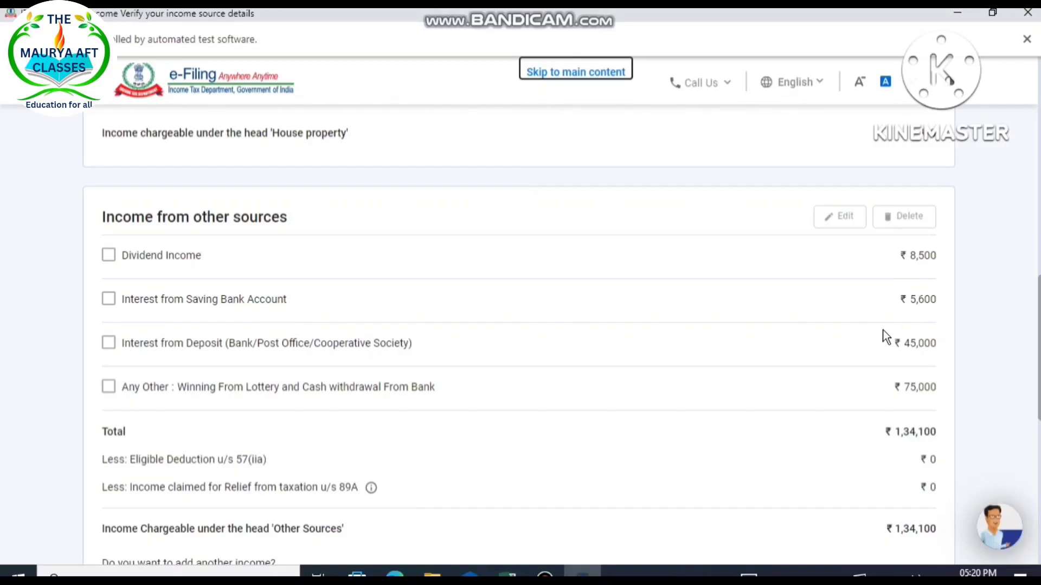
Check the savings bank interest against the Axis Bank savings interest entry in the AIS workbook, and return to the portal
click(507, 574)
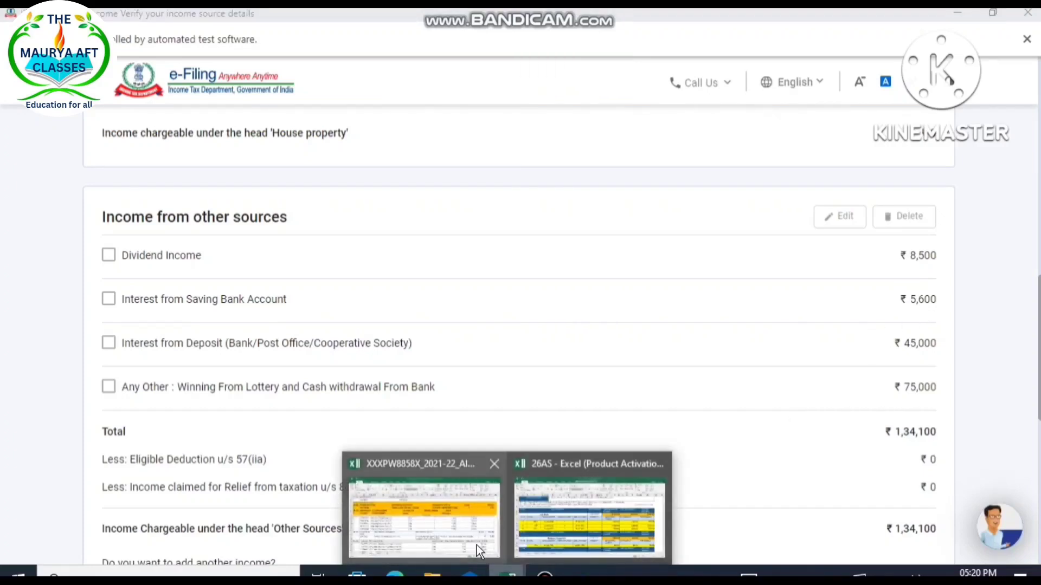
click(476, 546)
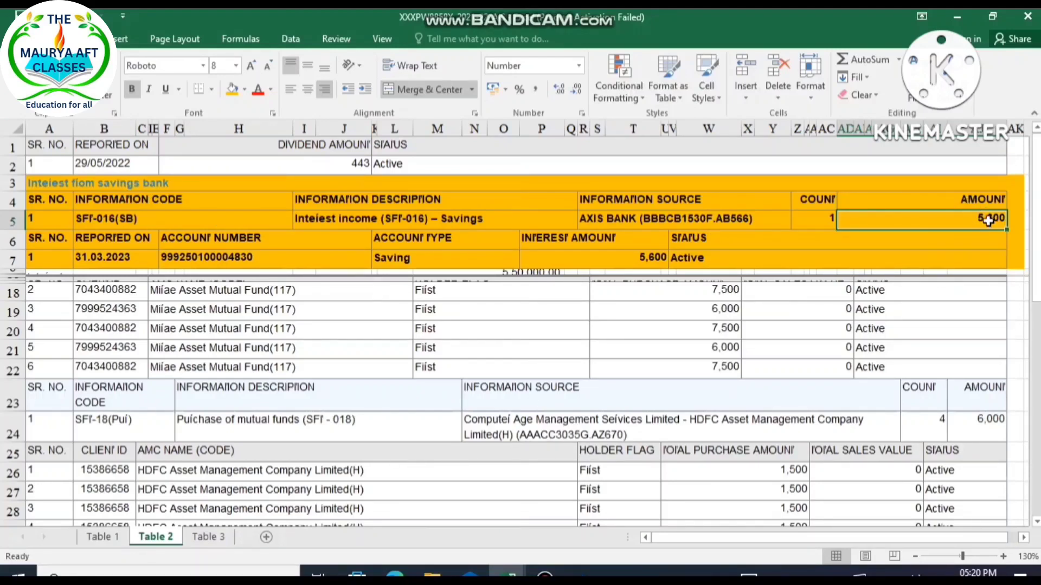
click(508, 574)
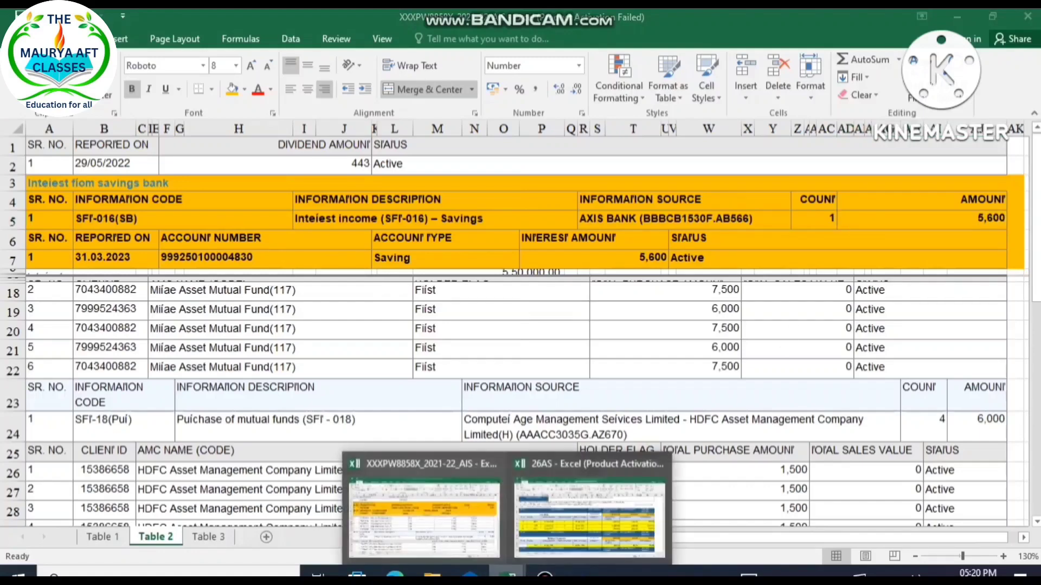
click(582, 573)
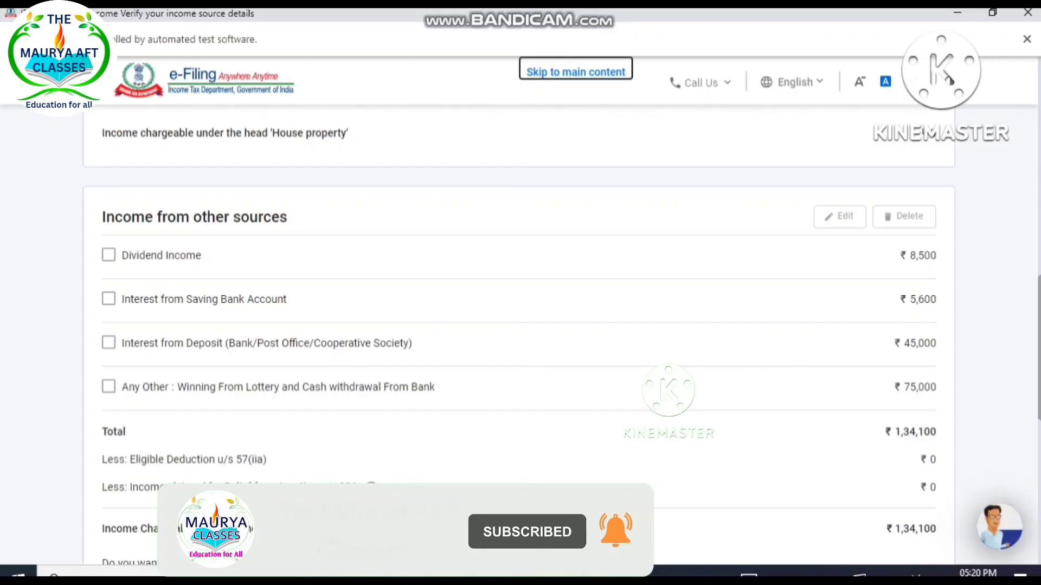
Check the interest from deposit against the section 194A amount in the 26AS workbook, and return to the portal
mouse_move(508, 574)
click(586, 517)
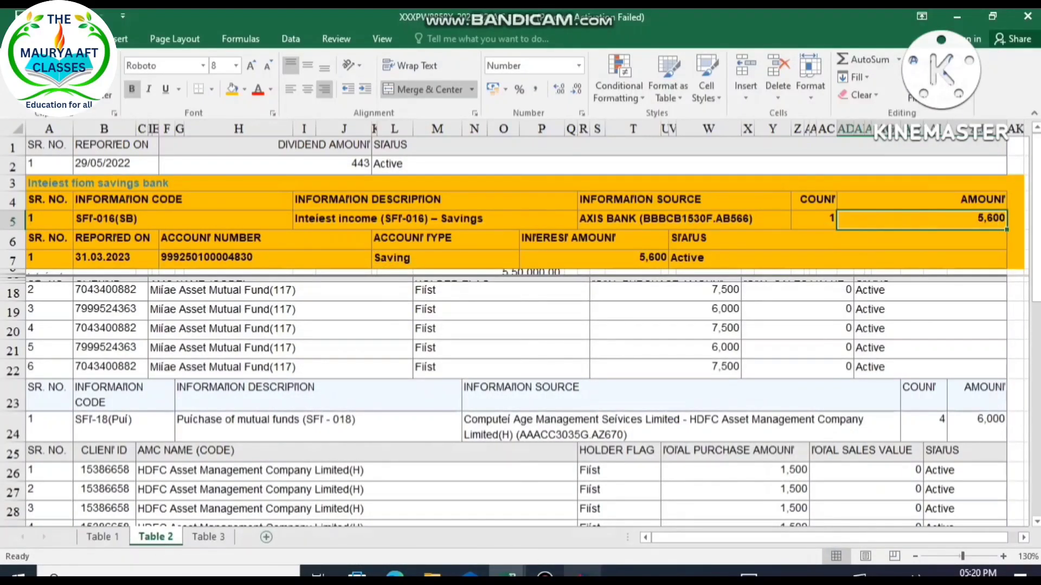
click(543, 573)
mouse_move(508, 574)
click(459, 535)
click(586, 542)
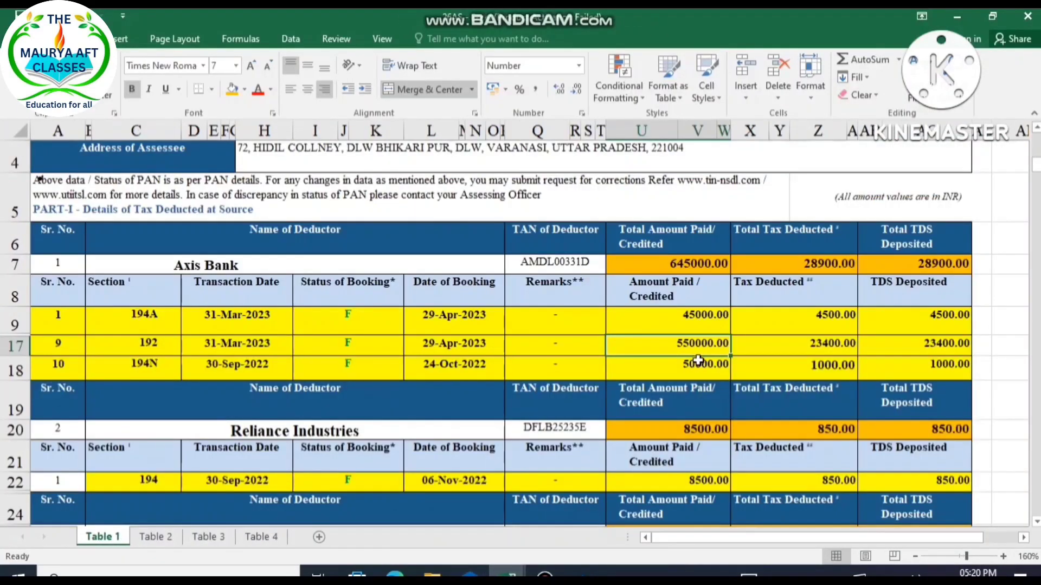
click(685, 315)
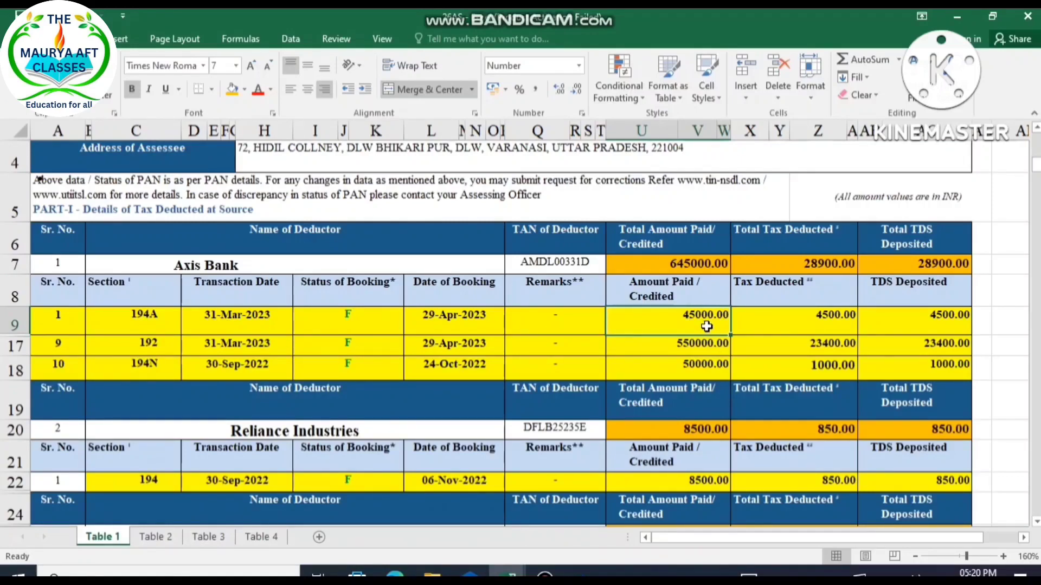
mouse_move(508, 572)
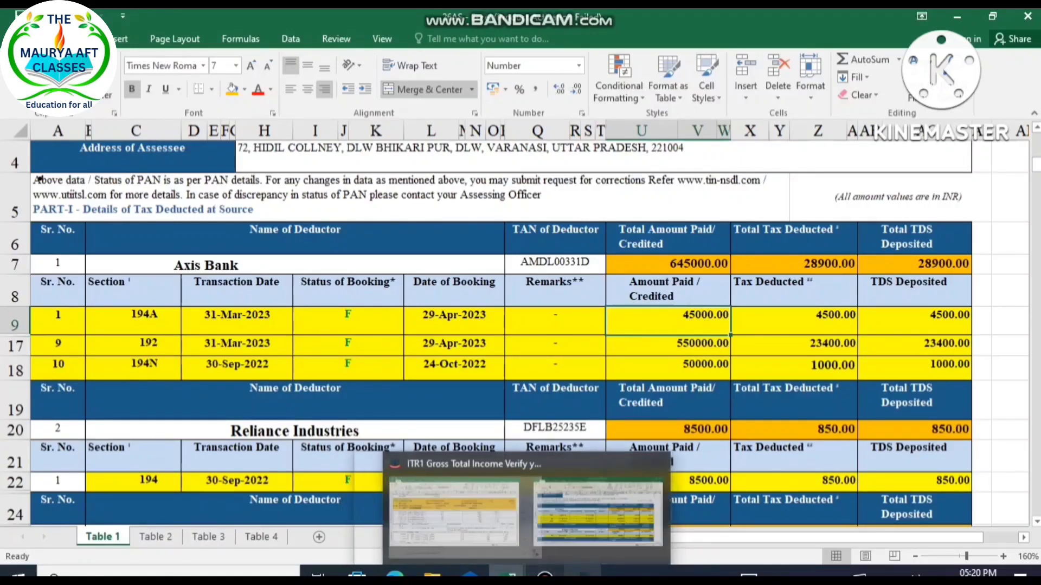
click(582, 572)
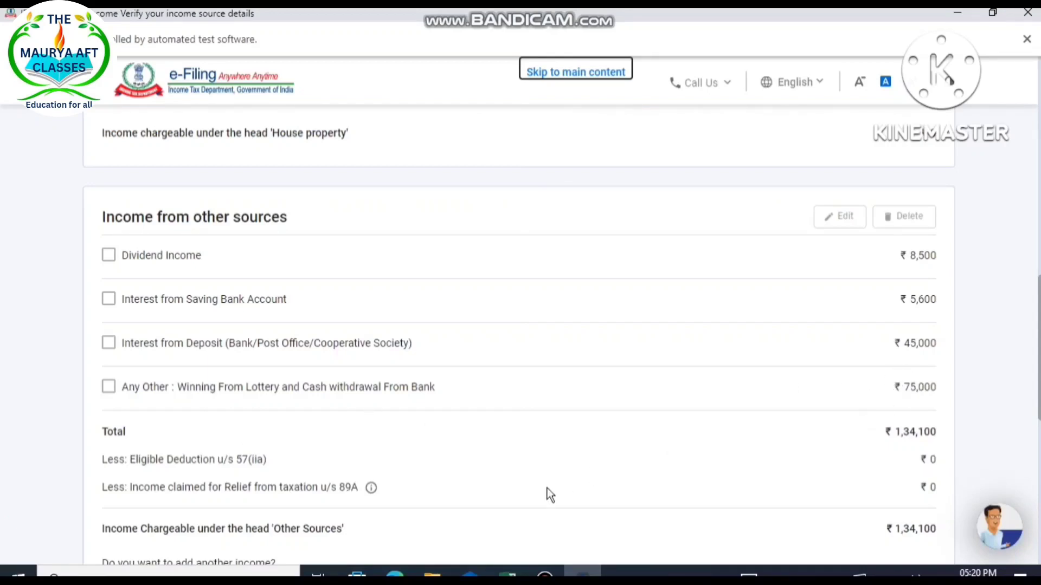
Check the lottery winnings and cash withdrawal income against the section 194N and 194B amounts in the 26AS workbook, and return to the portal
click(507, 575)
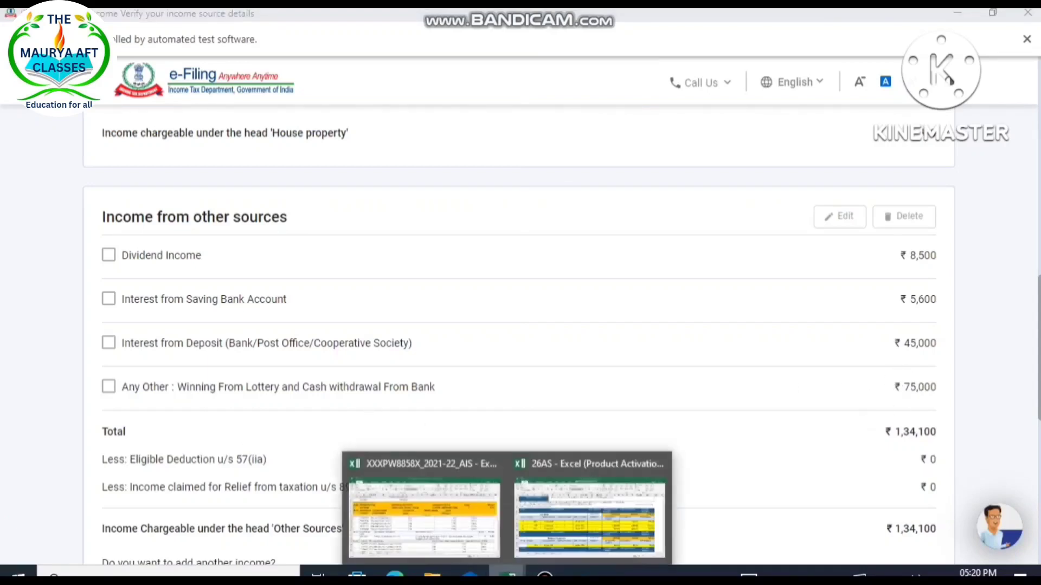
click(561, 522)
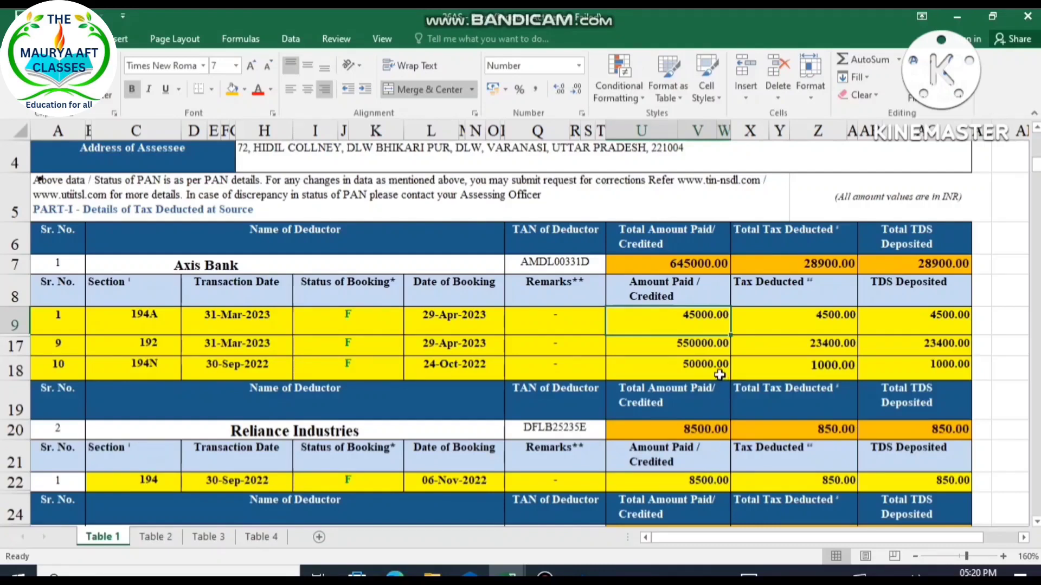
key(Down)
key(Down)
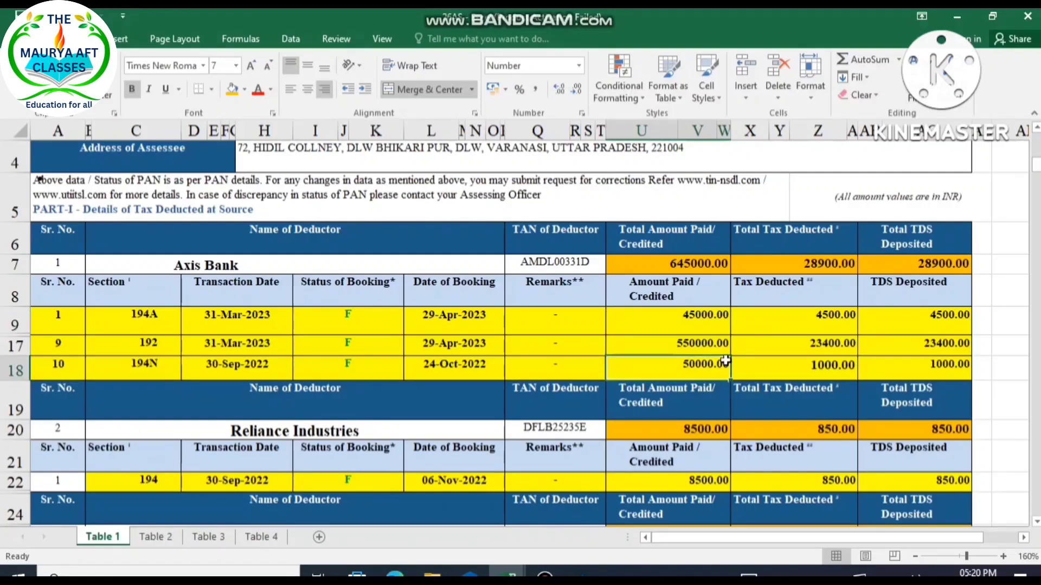
scroll(738, 501, down, 2)
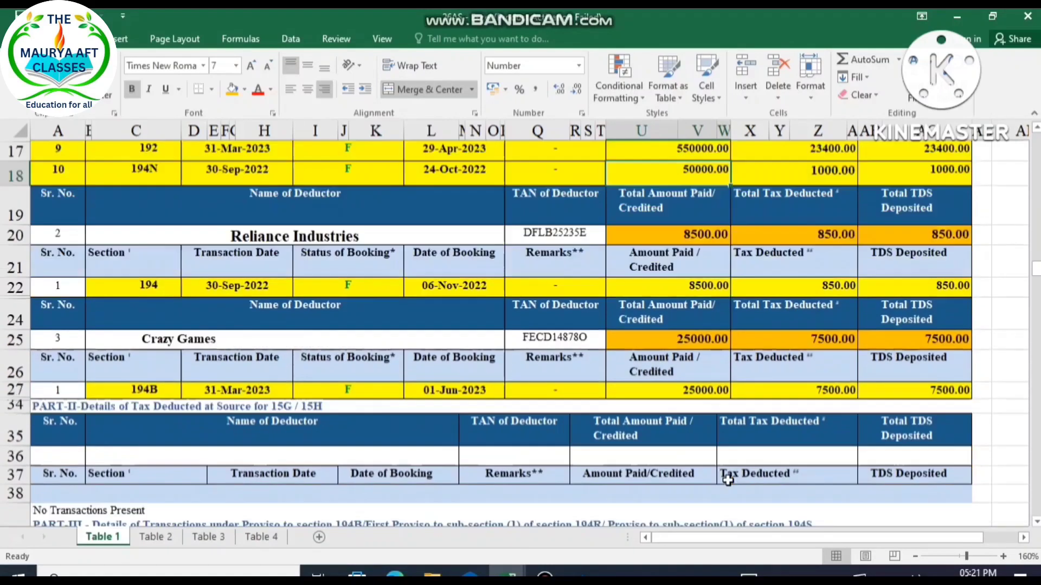
click(674, 385)
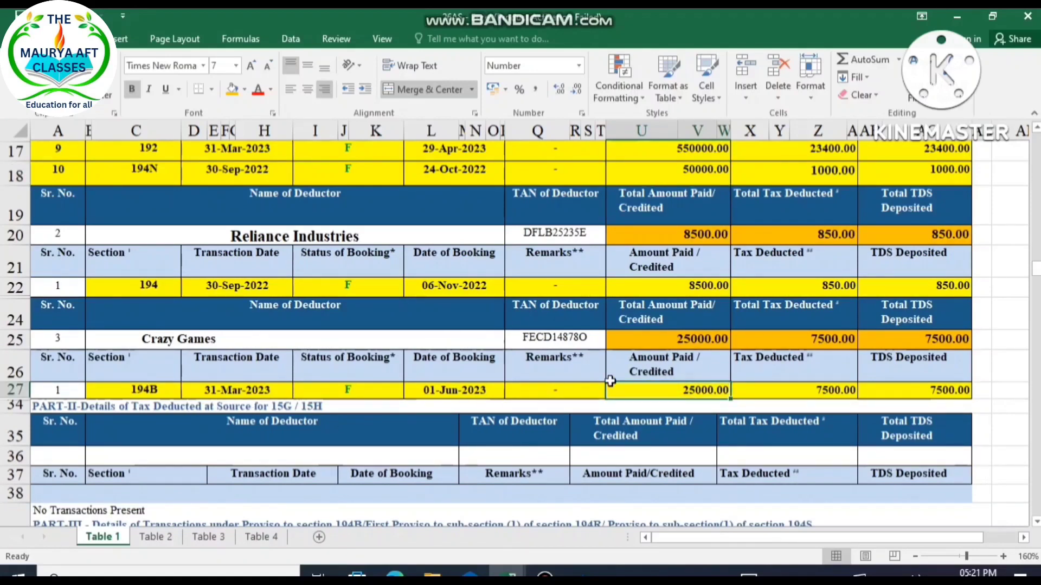
click(507, 574)
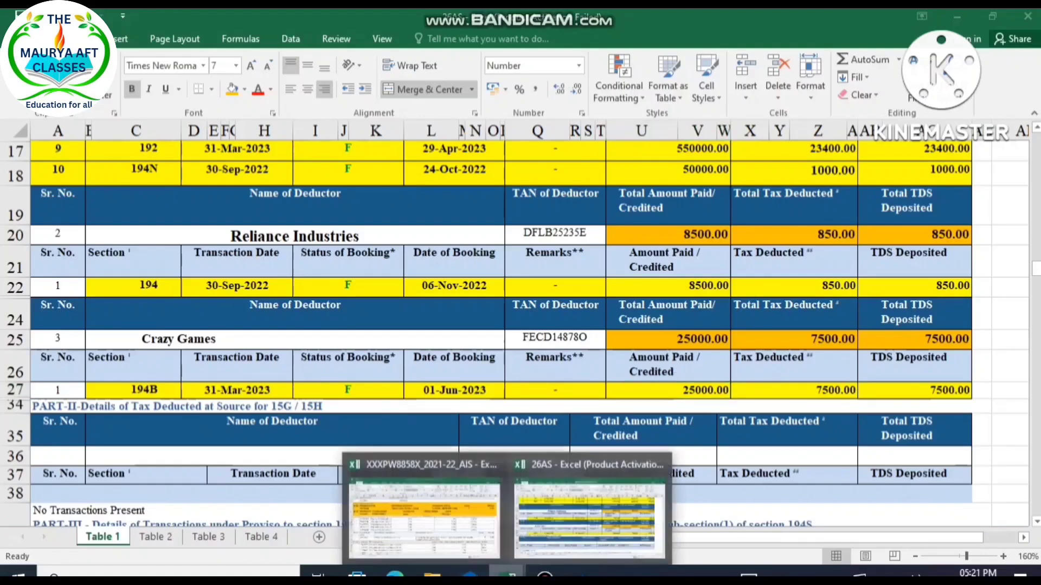
click(583, 574)
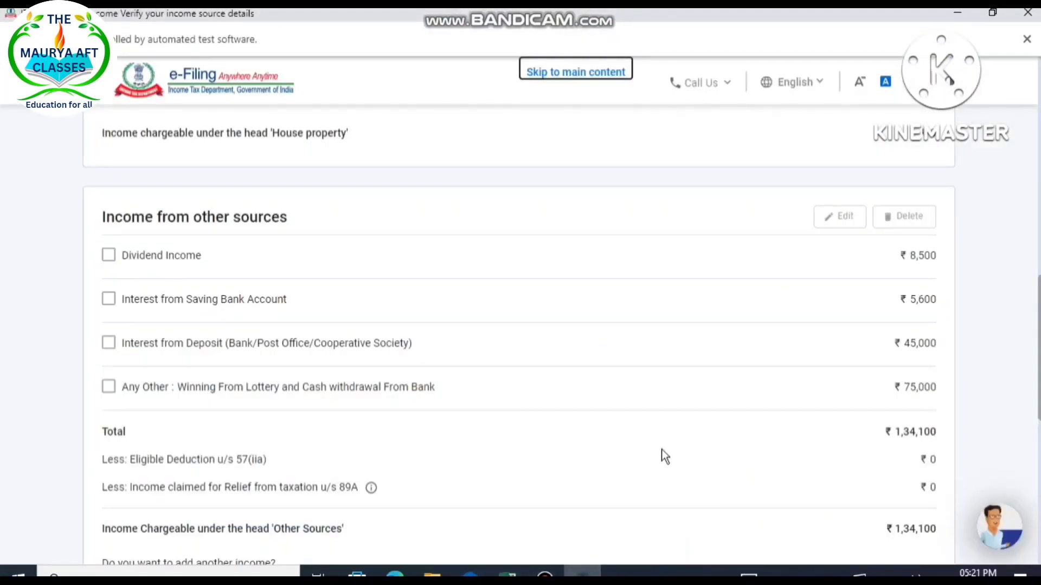
Review the other sources total, gross total income and exempt income, and confirm the Gross Total Income section
scroll(244, 412, down, 3)
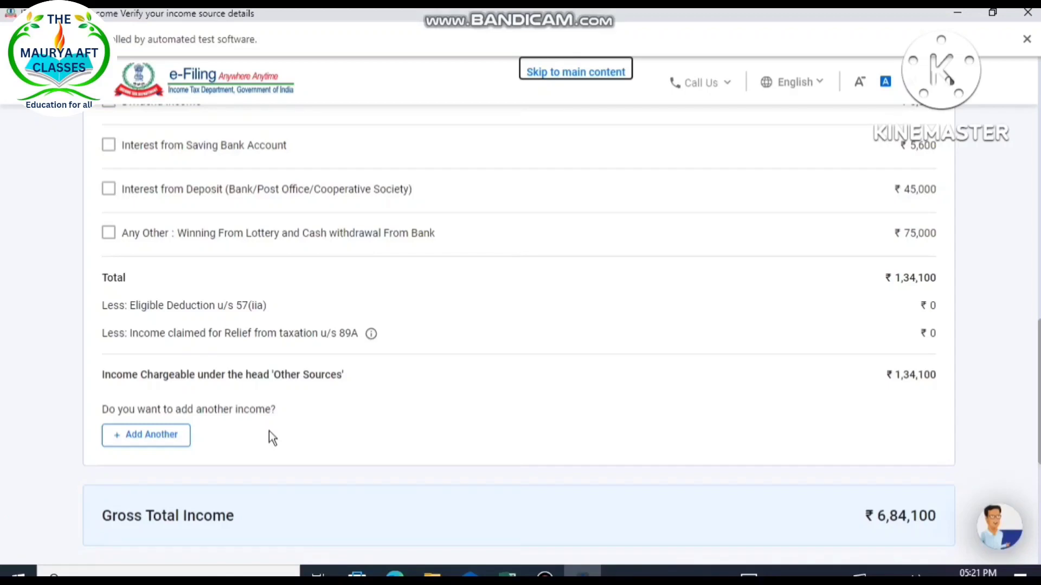
scroll(353, 473, down, 4)
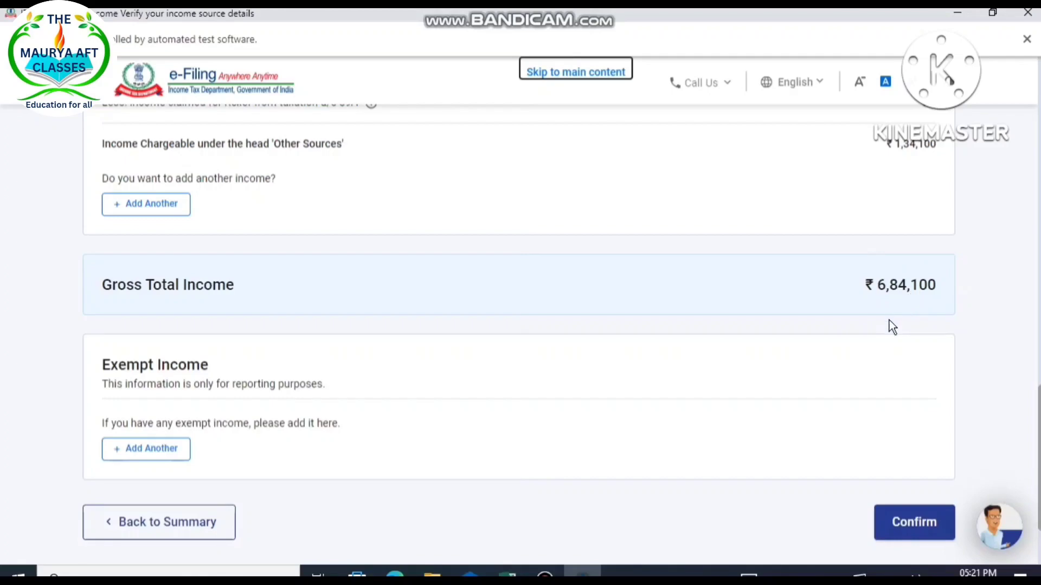
scroll(889, 320, up, 10)
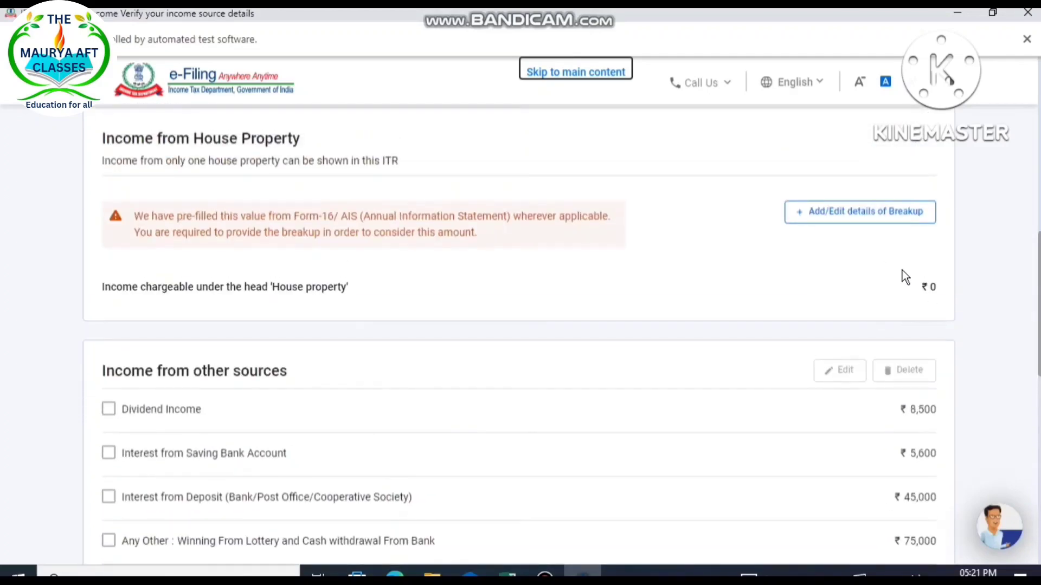
scroll(900, 282, up, 3)
scroll(895, 331, down, 12)
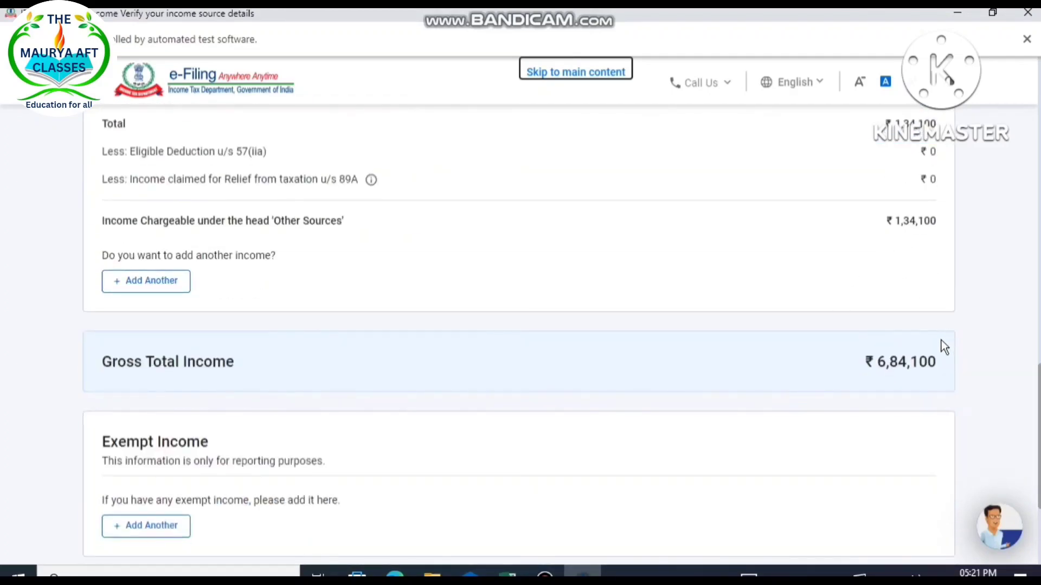
scroll(865, 387, down, 4)
click(929, 409)
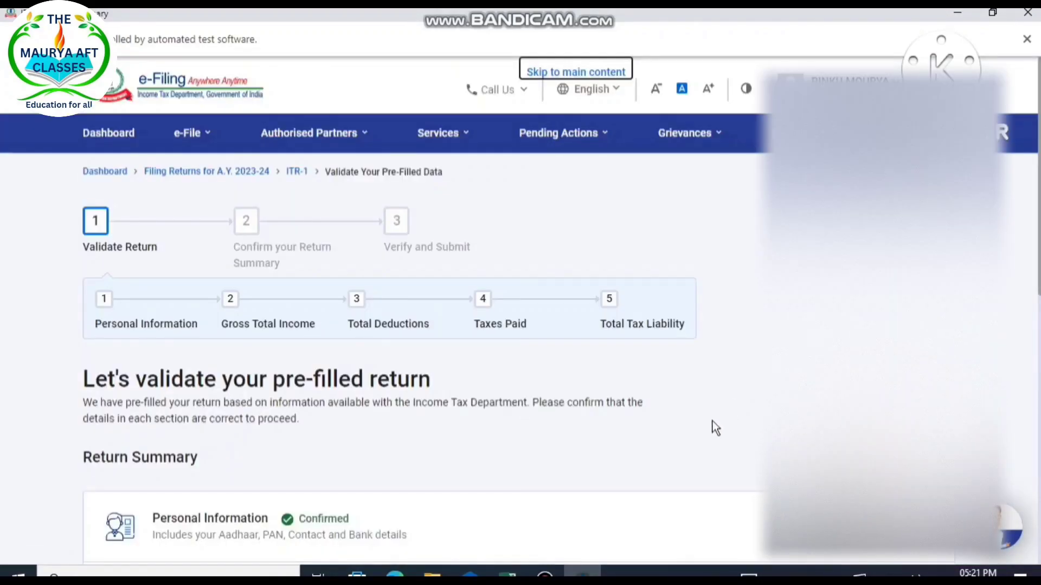
Open the Total Deductions section and review the donation, 80GG and 80C deduction questions
scroll(609, 450, down, 4)
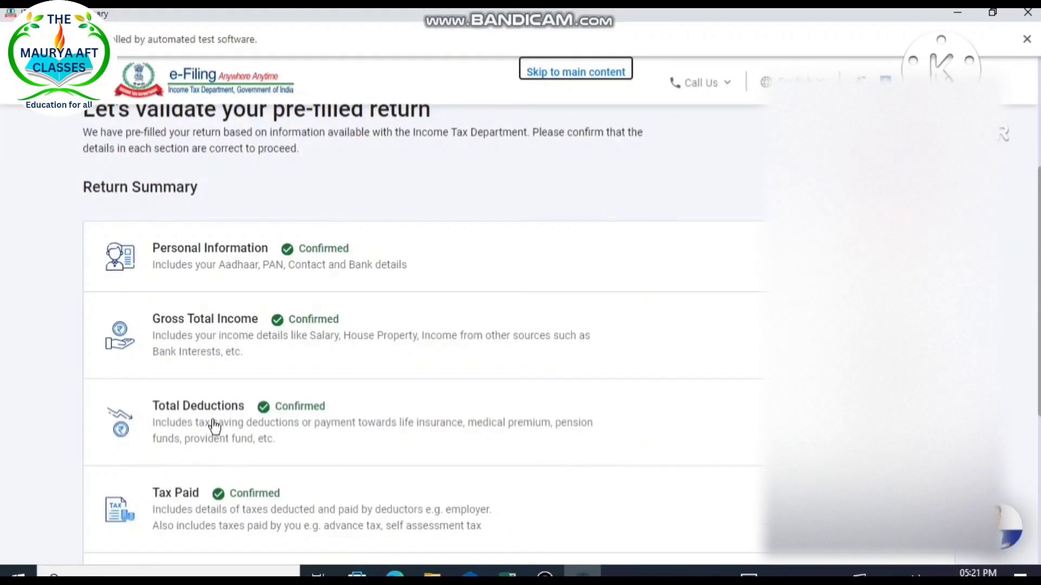
click(341, 418)
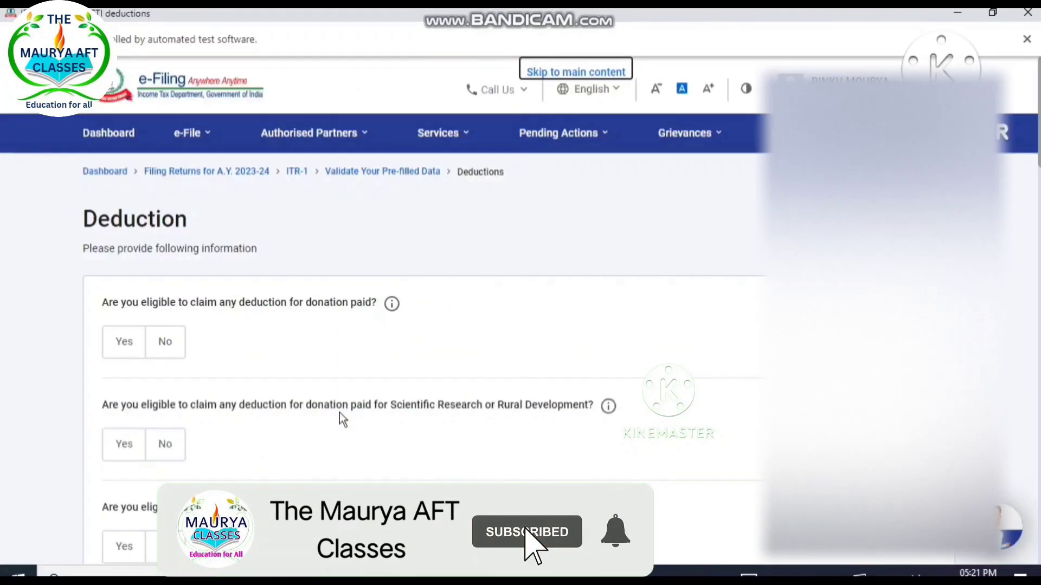
scroll(340, 415, down, 4)
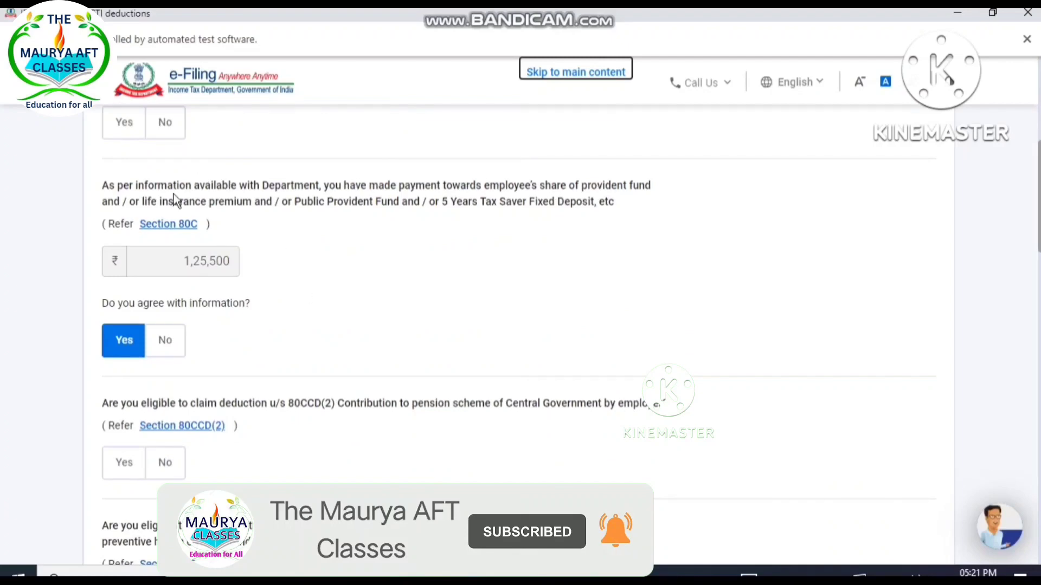
scroll(479, 226, up, 5)
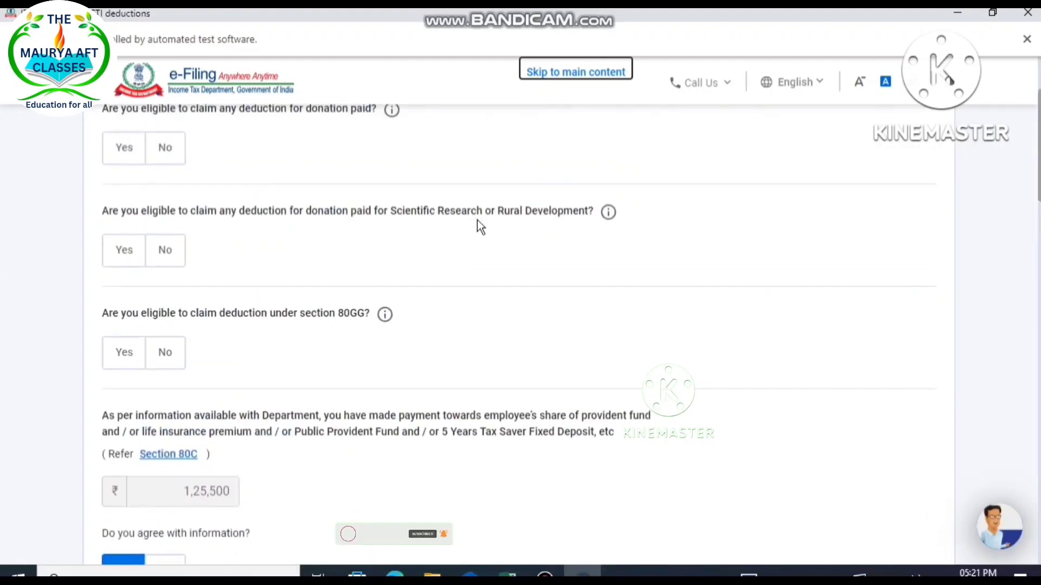
scroll(394, 321, down, 6)
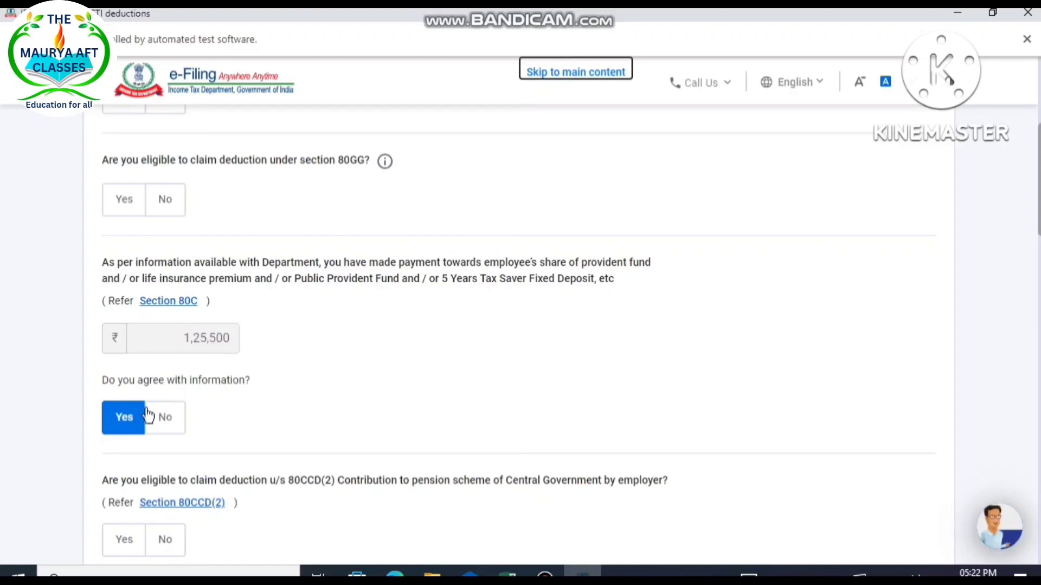
scroll(227, 355, down, 3)
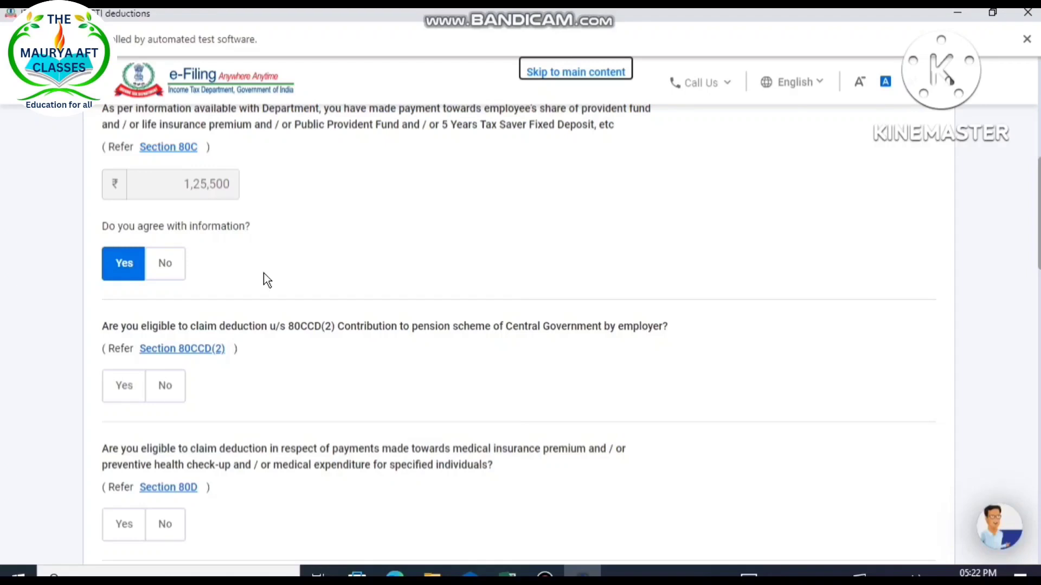
Review the 80D, 80E, 80TTA and other deduction questions, and continue to the deduction verification page
scroll(304, 350, down, 7)
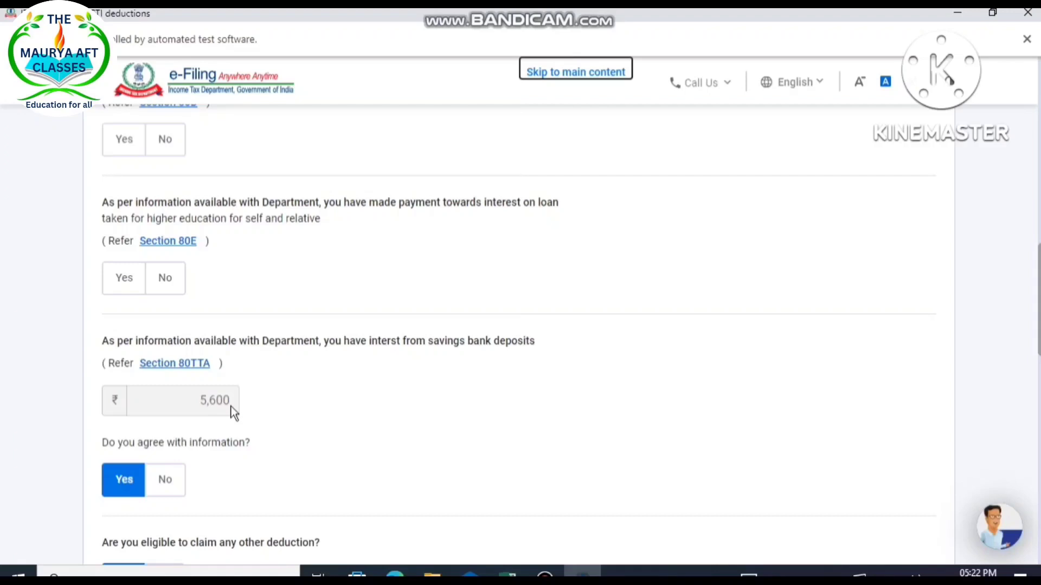
scroll(233, 413, down, 5)
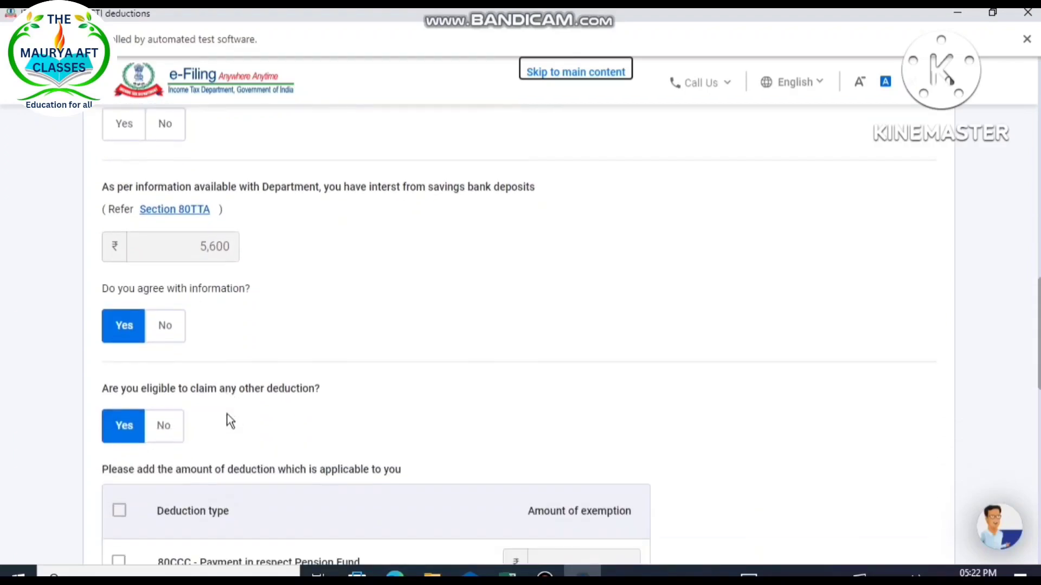
scroll(247, 410, down, 3)
scroll(298, 296, down, 7)
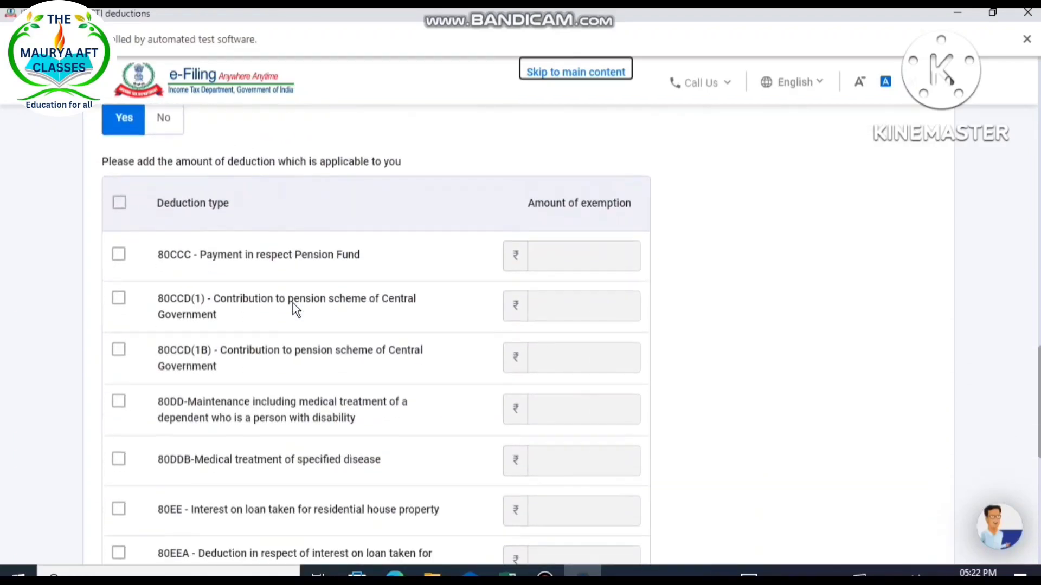
scroll(320, 359, up, 12)
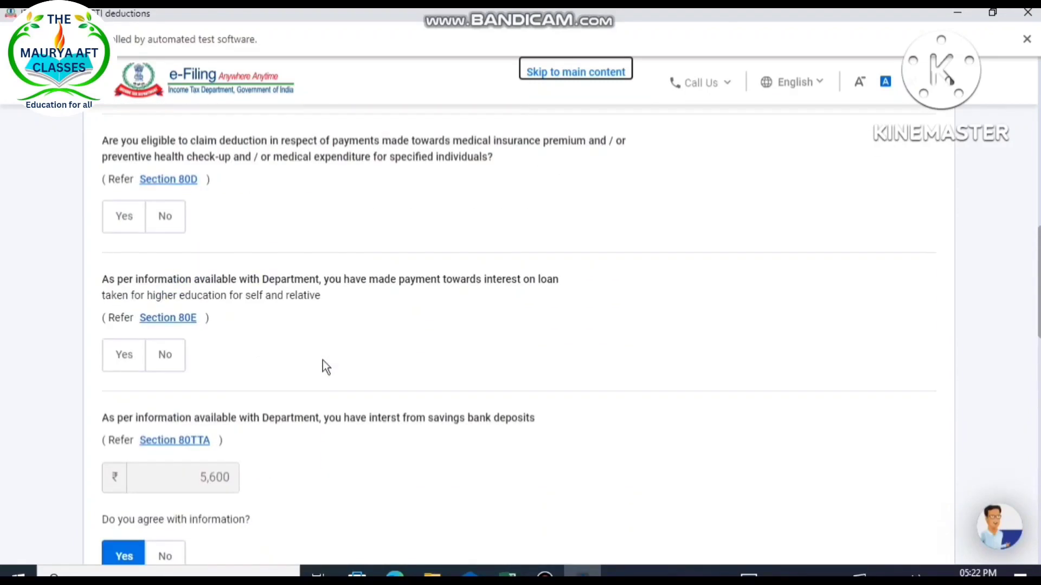
scroll(323, 359, up, 3)
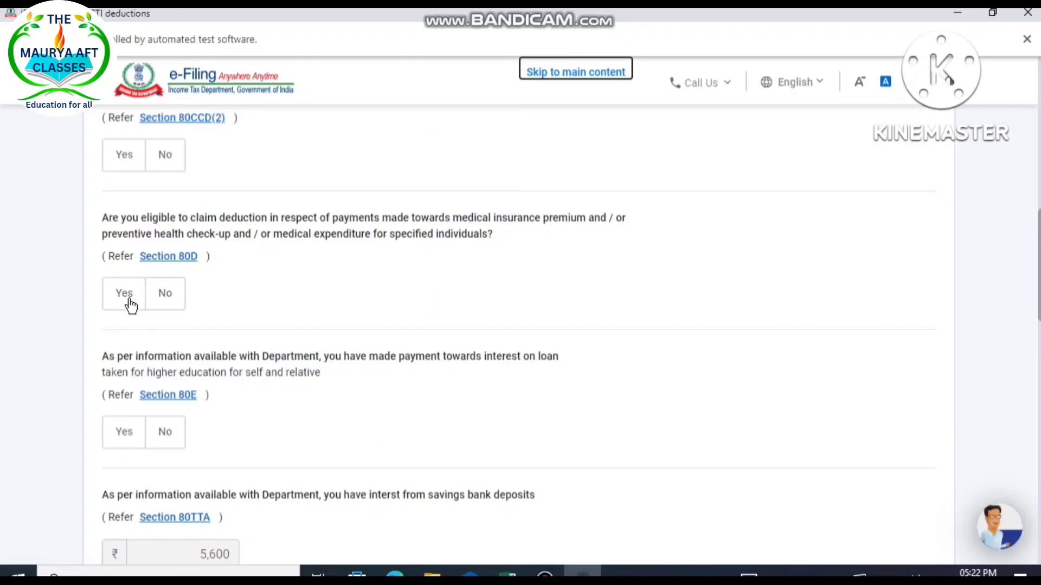
scroll(413, 390, down, 15)
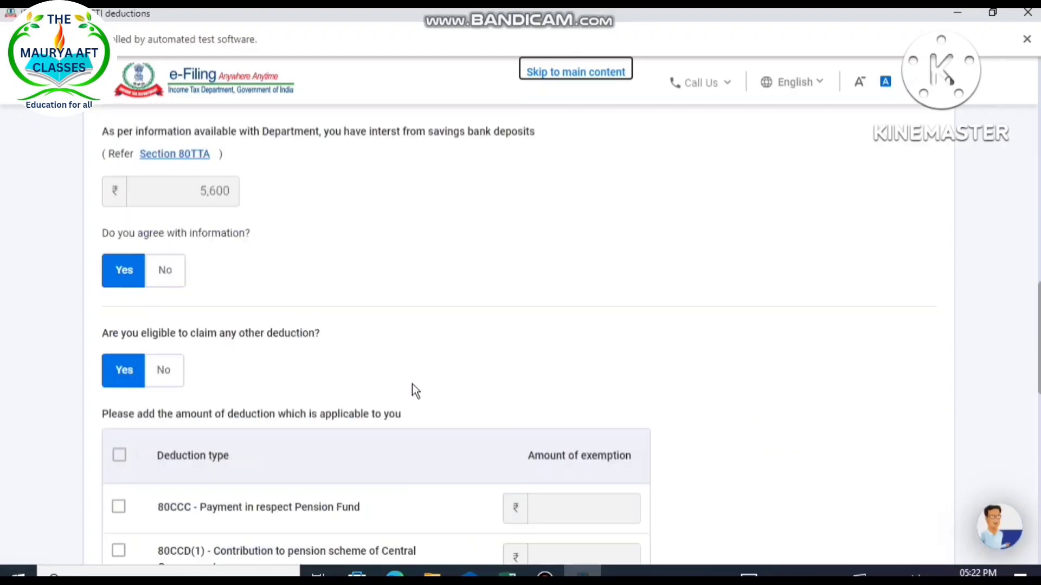
scroll(437, 421, down, 5)
click(890, 362)
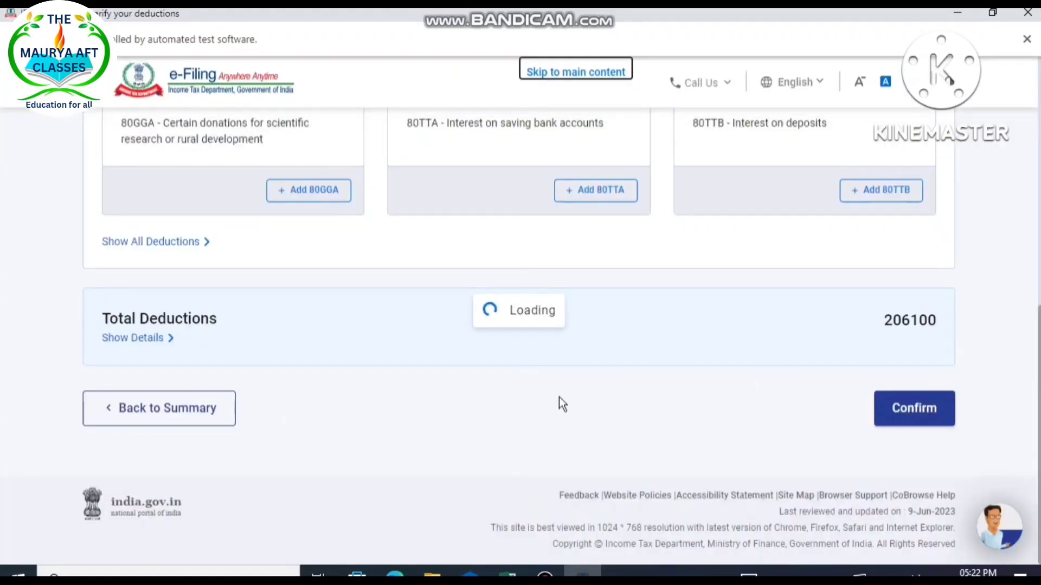
Verify the 80C, 80D and 80TTA deductions and the other eligible claims, and confirm the Total Deductions section
scroll(558, 397, down, 3)
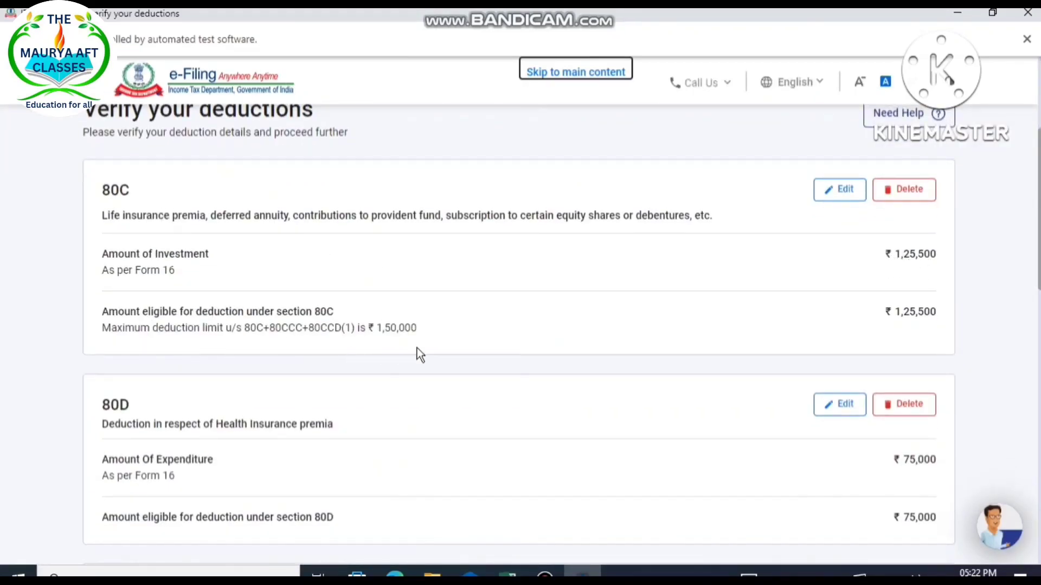
scroll(465, 418, down, 3)
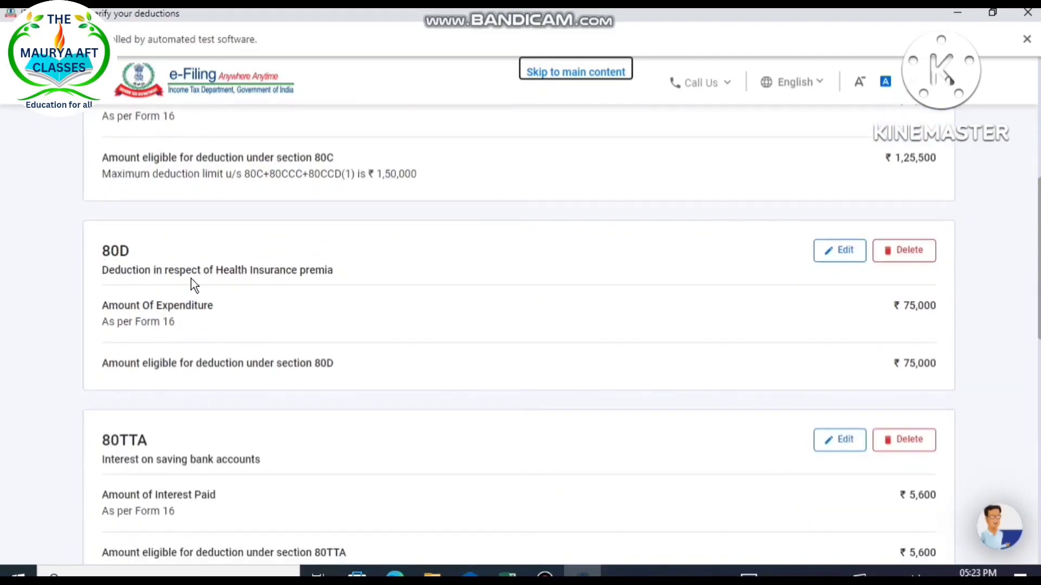
scroll(499, 344, down, 7)
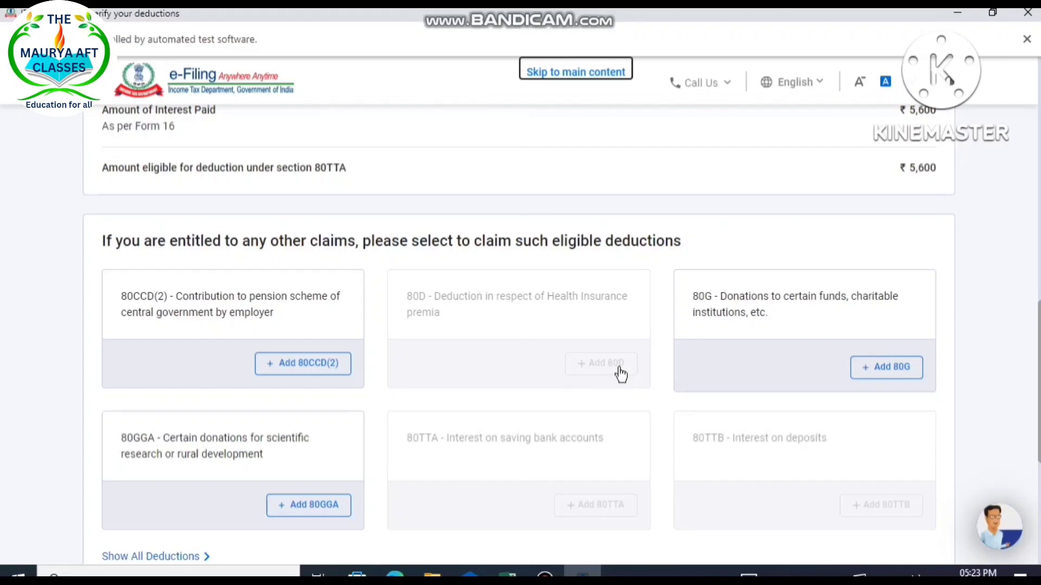
scroll(616, 371, up, 5)
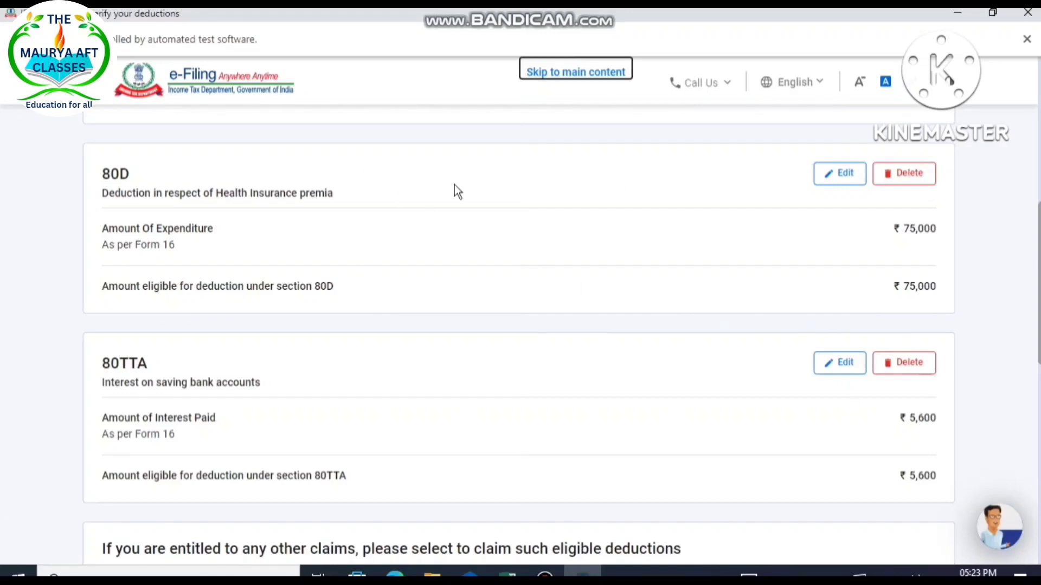
scroll(915, 392, down, 9)
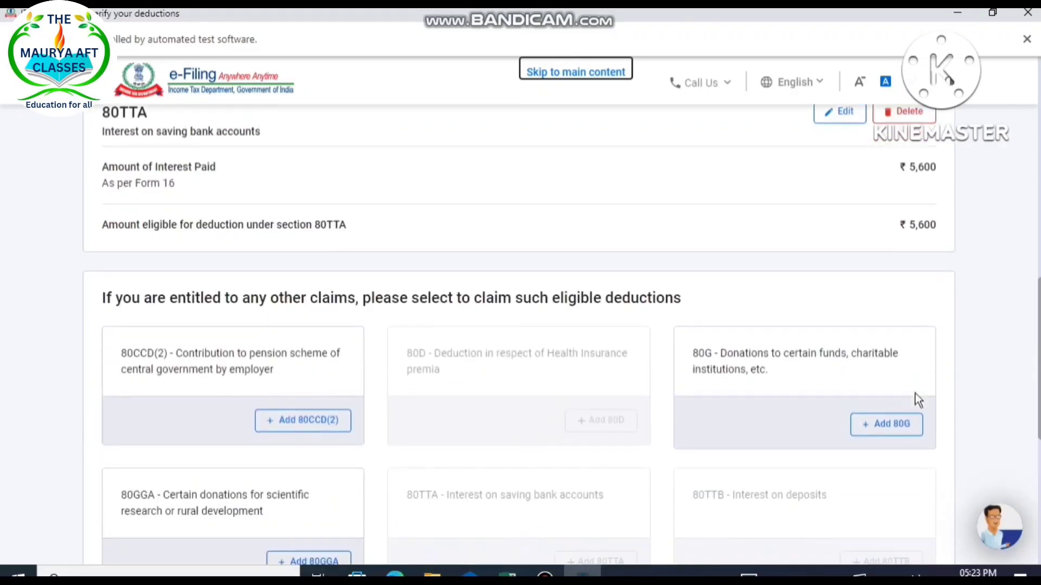
scroll(567, 220, up, 11)
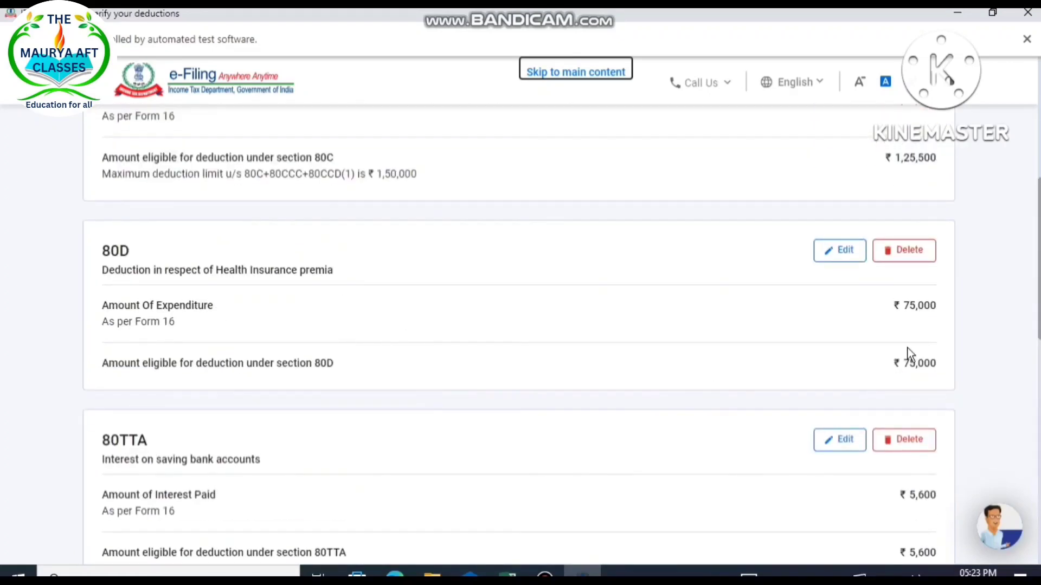
scroll(936, 414, down, 11)
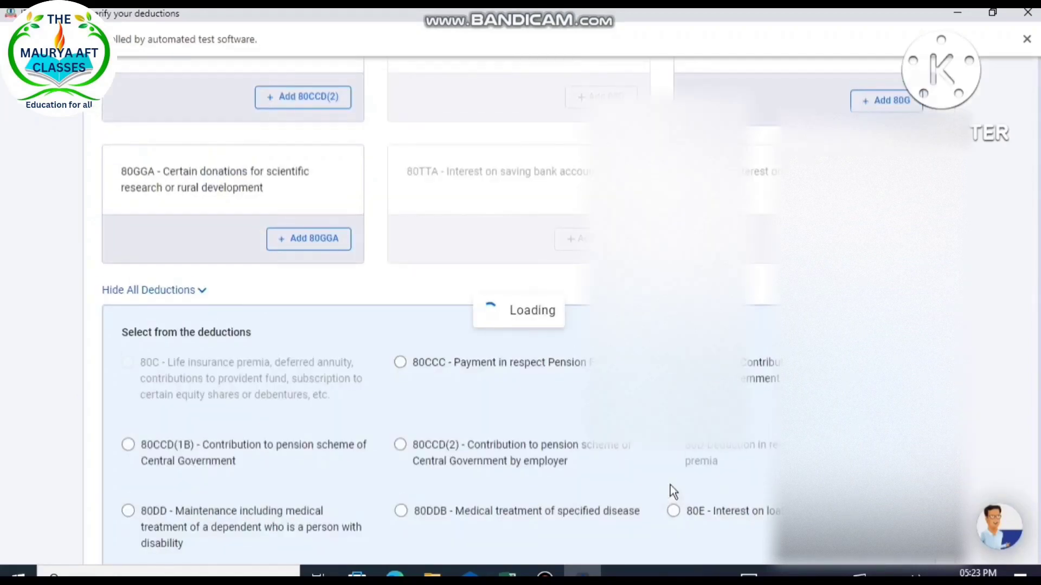
Open the Tax Paid section and review the TDS, TCS and advance tax totals
scroll(670, 487, down, 6)
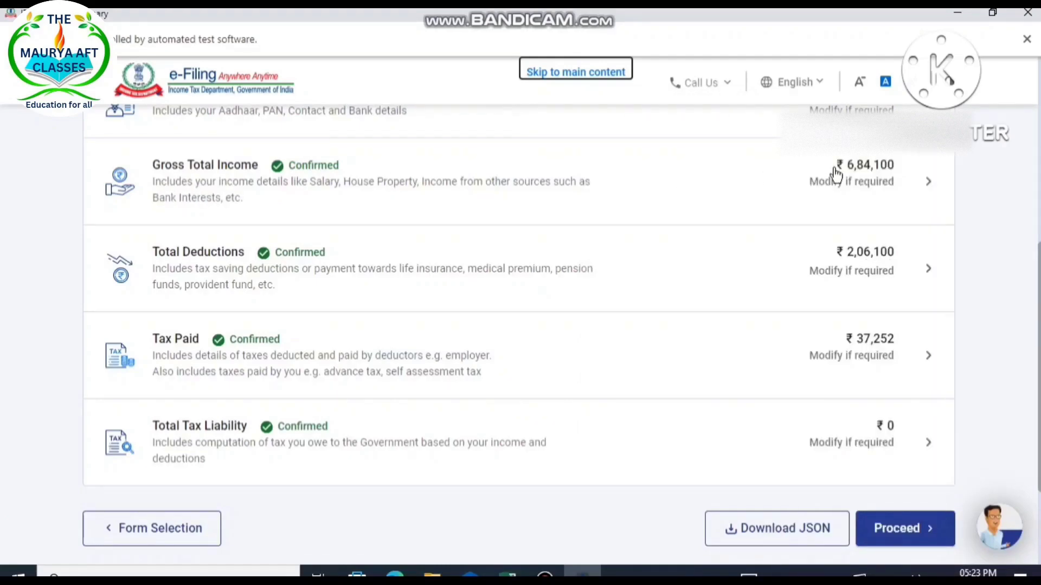
click(280, 349)
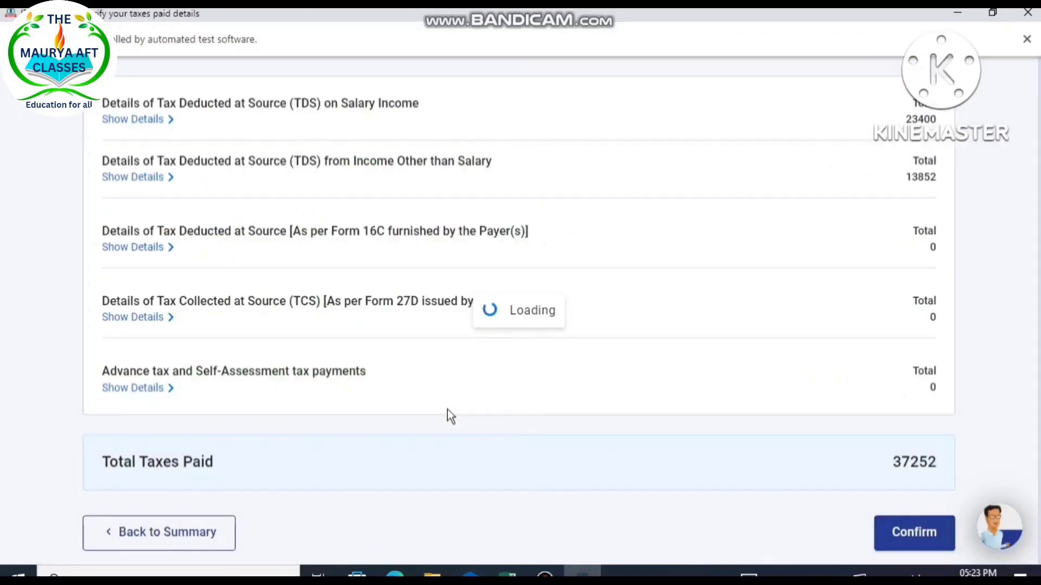
scroll(453, 412, down, 5)
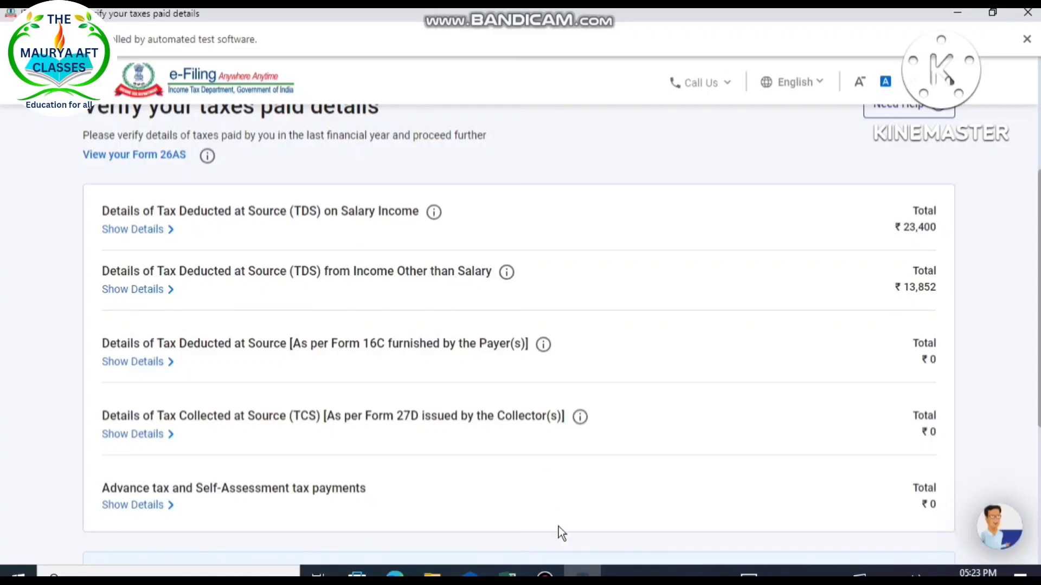
Check the salary and non-salary TDS totals against the tax deducted in the 26AS workbook, and confirm the Tax Paid section on the portal
mouse_move(507, 572)
click(562, 551)
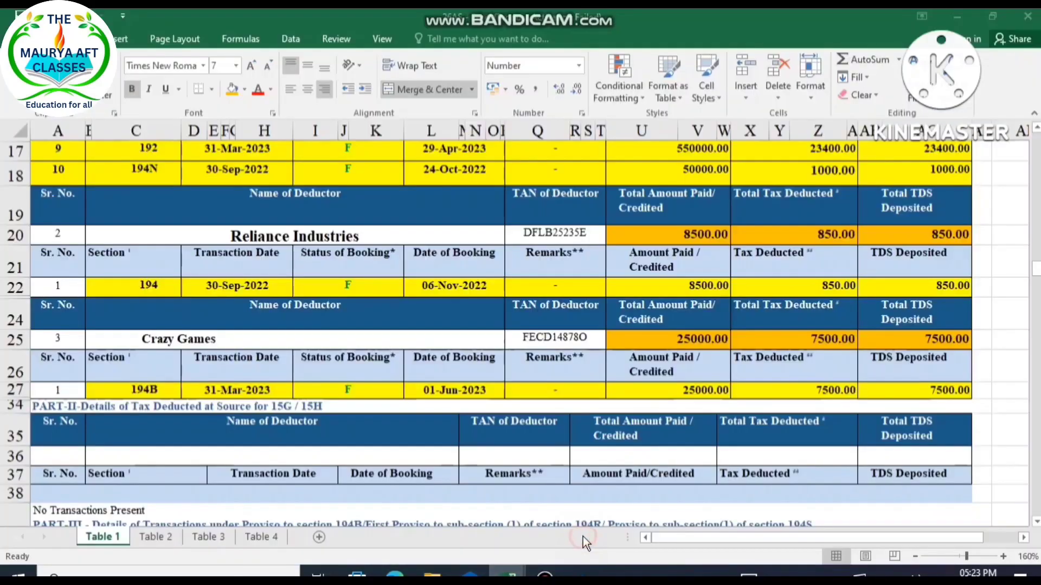
scroll(927, 373, up, 4)
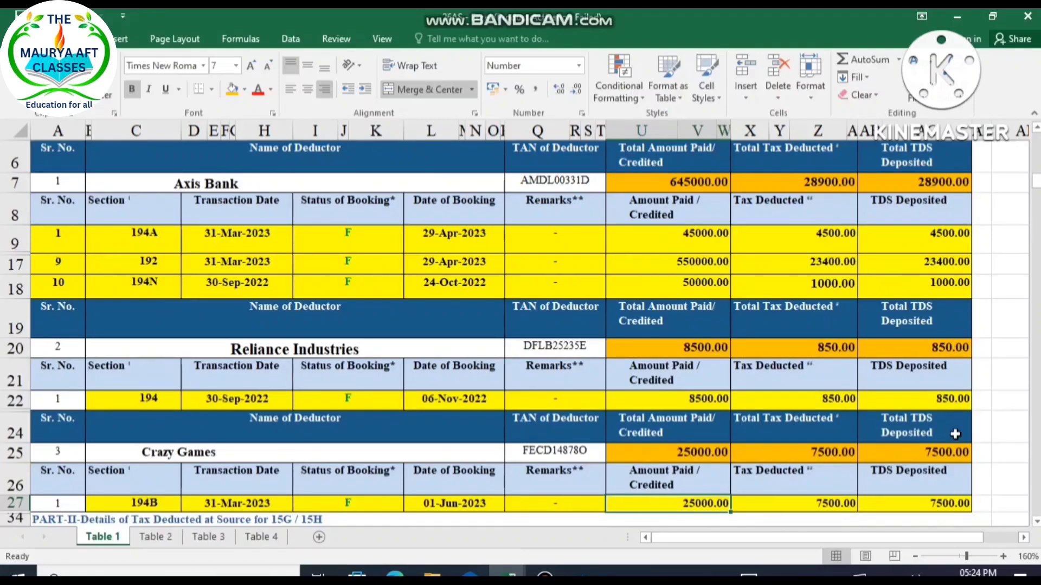
scroll(956, 433, down, 1)
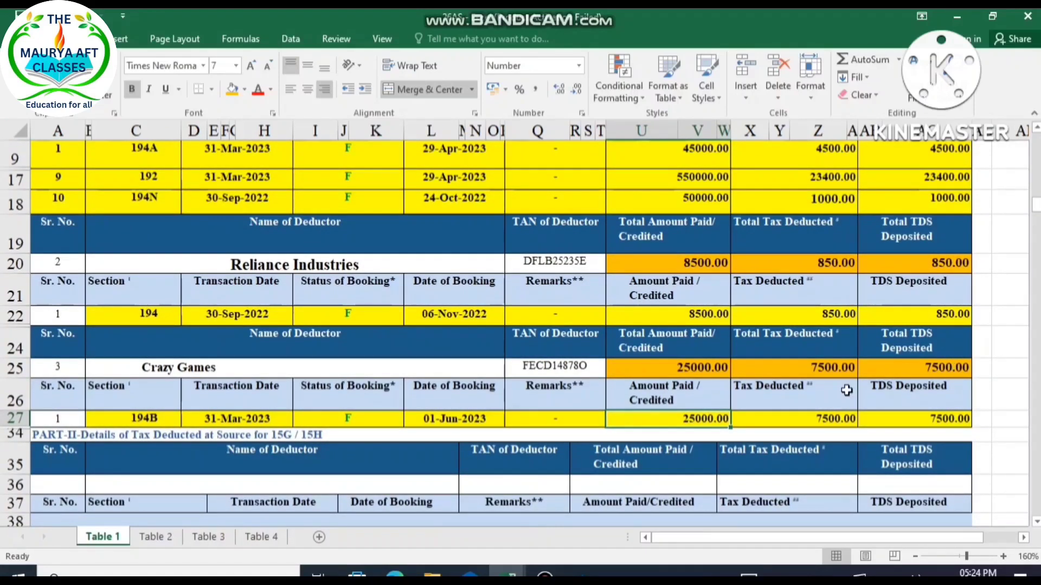
mouse_move(509, 574)
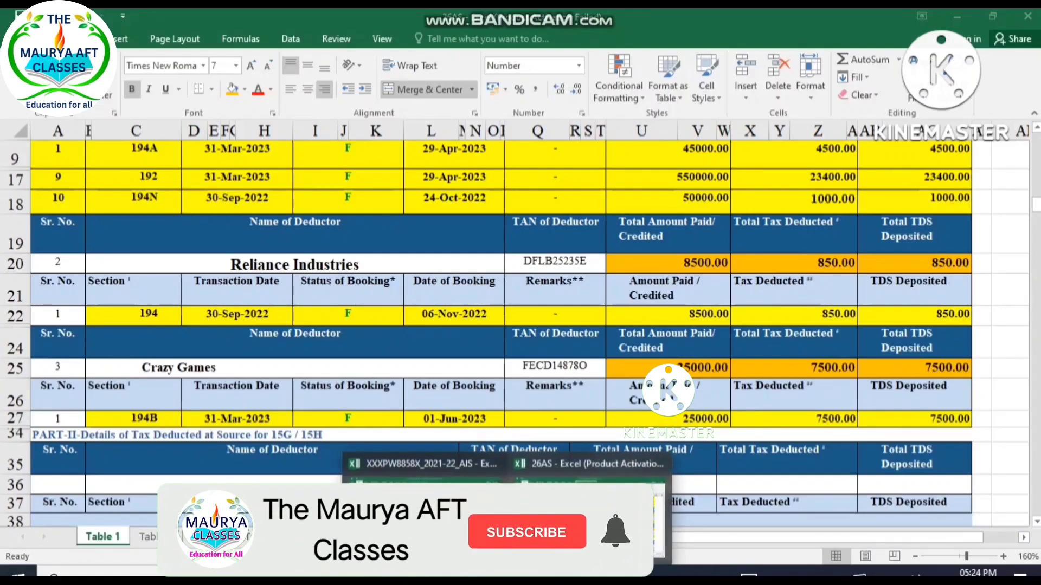
click(542, 572)
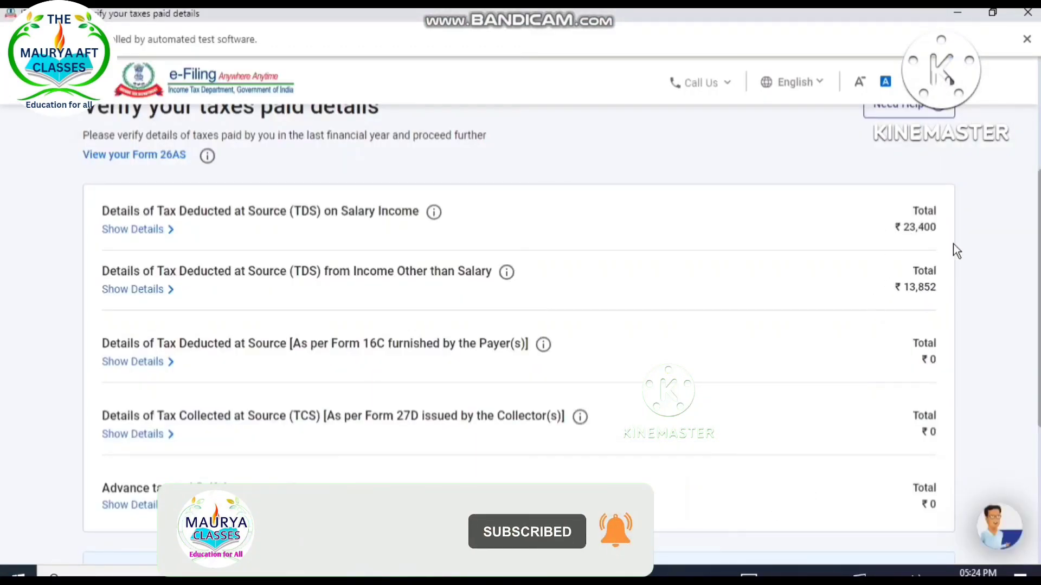
scroll(922, 275, down, 5)
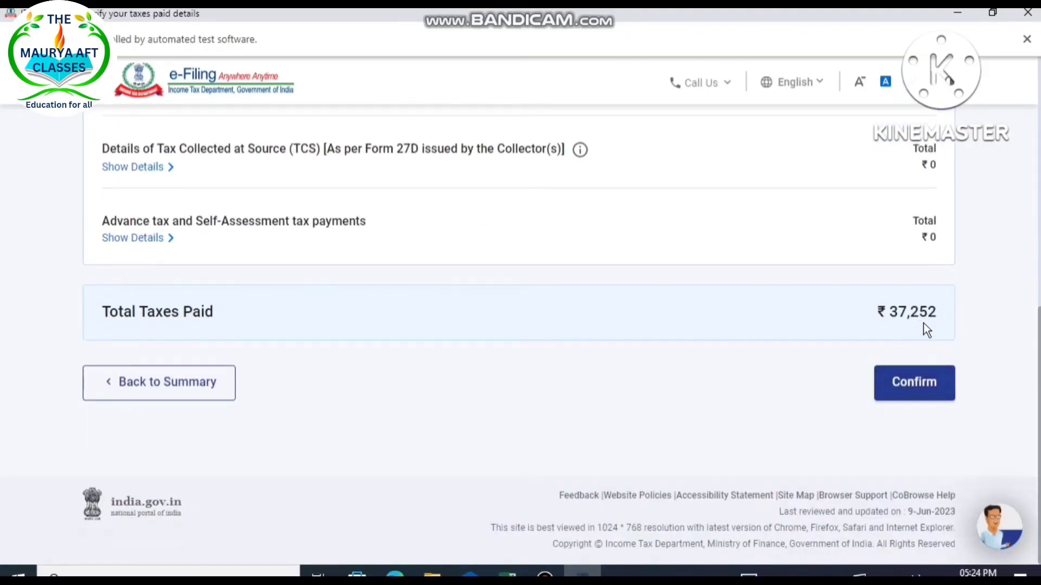
click(916, 381)
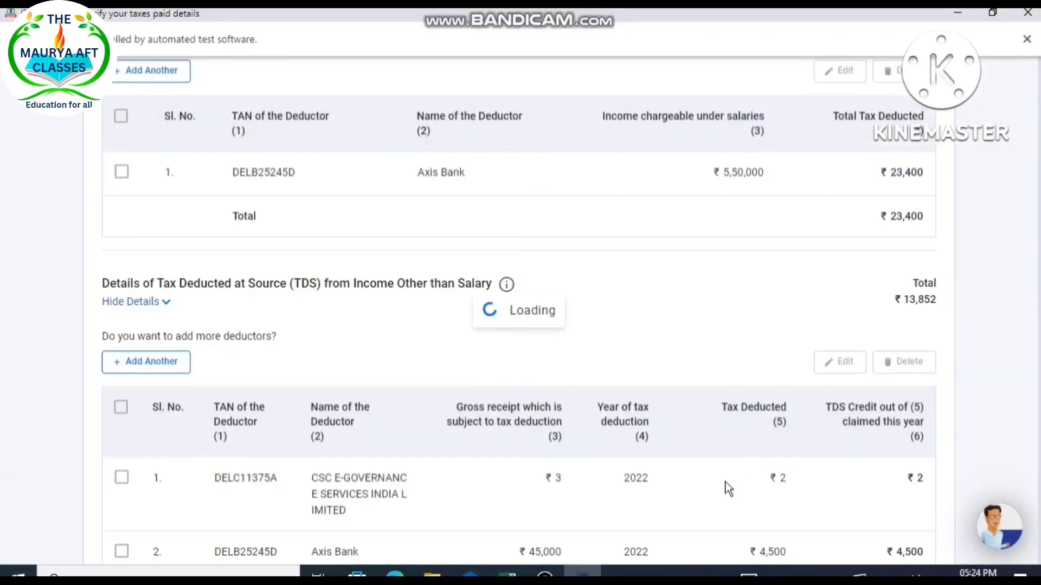
Reopen the Tax Paid section, review the salary TDS details and the remaining tax payment entries, and confirm the section again
scroll(728, 488, down, 8)
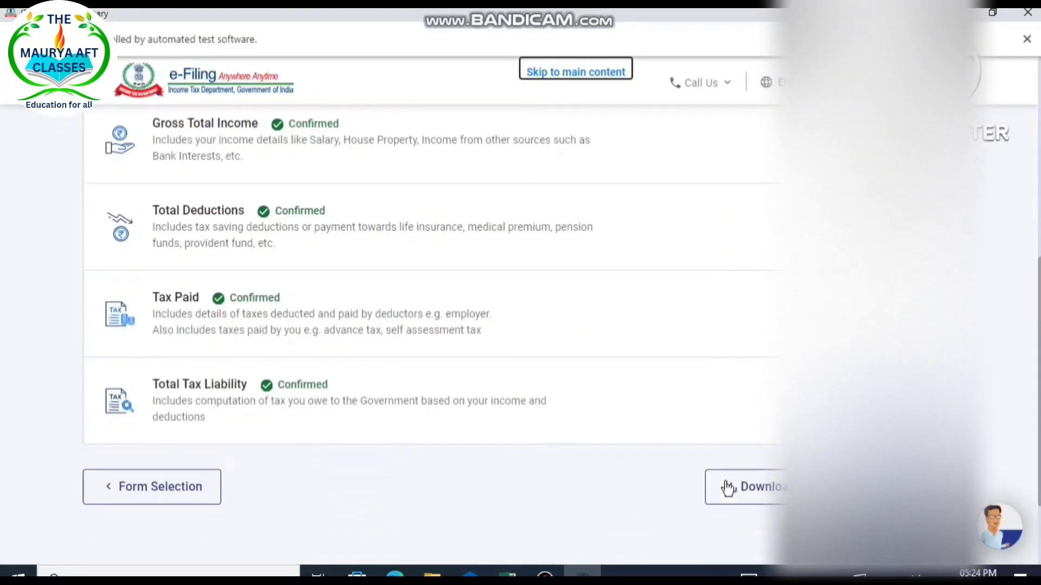
scroll(728, 488, down, 1)
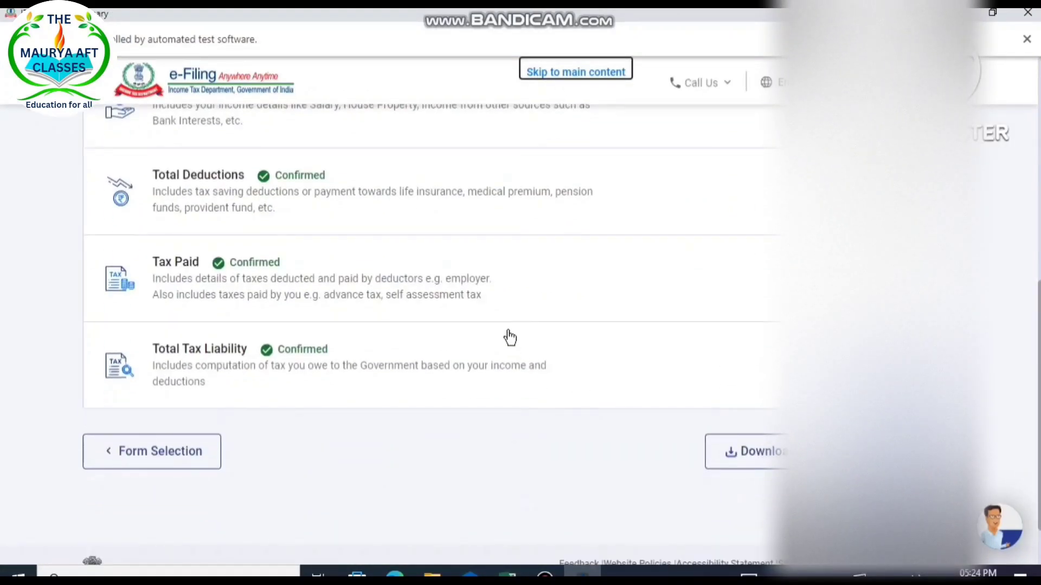
click(462, 316)
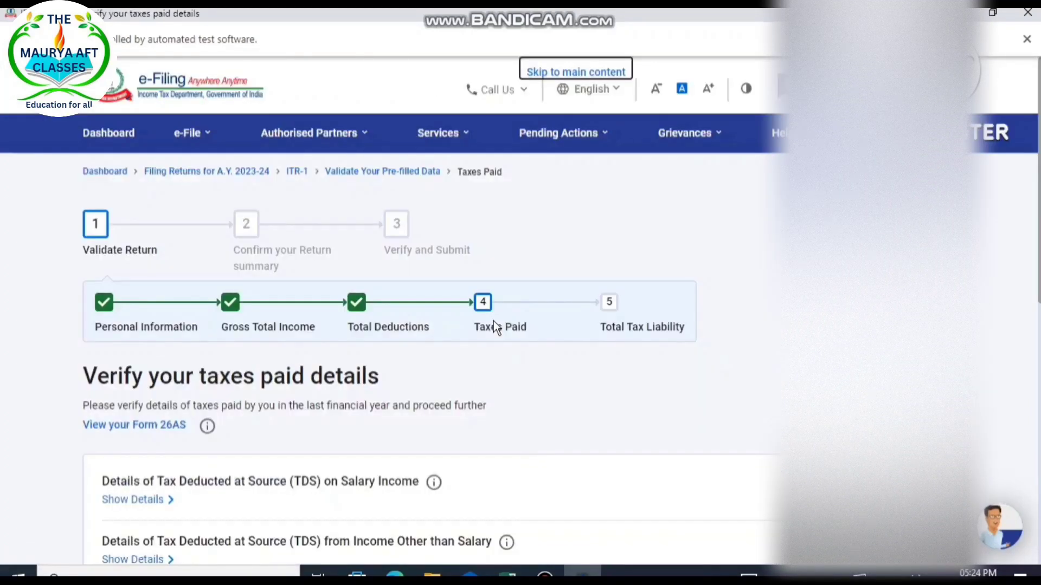
scroll(493, 513, down, 10)
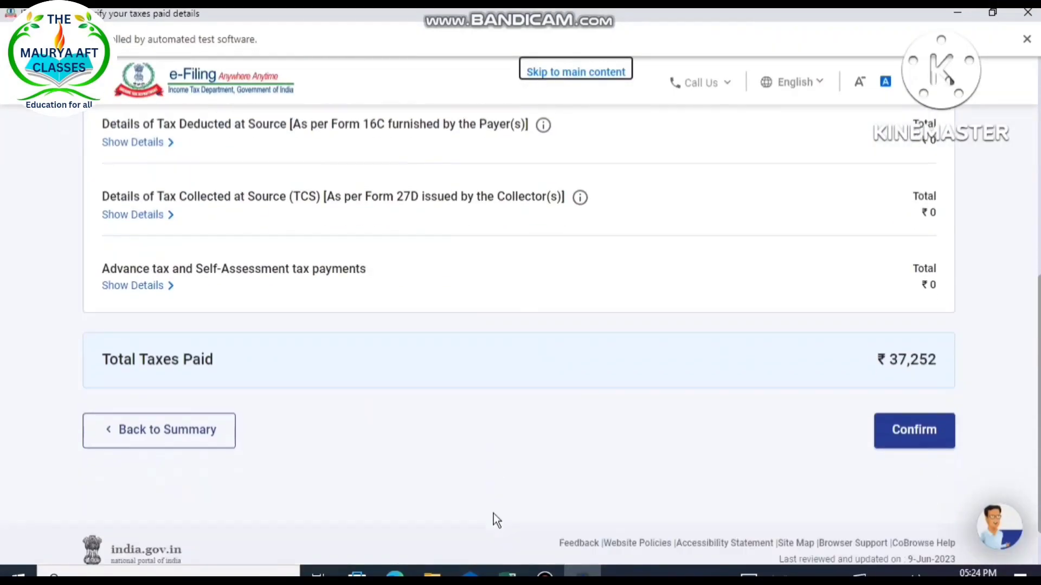
scroll(411, 348, up, 8)
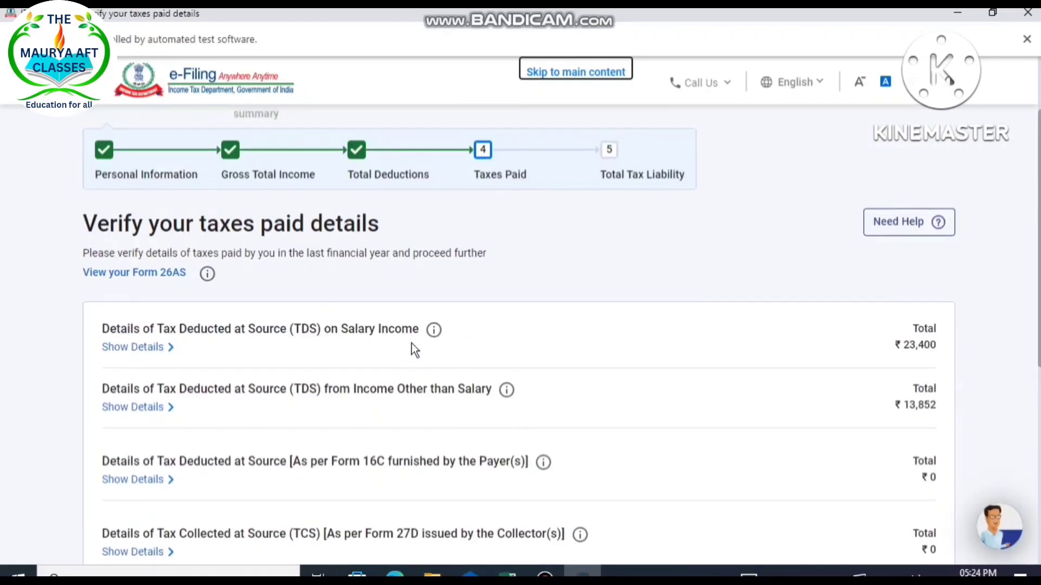
click(121, 350)
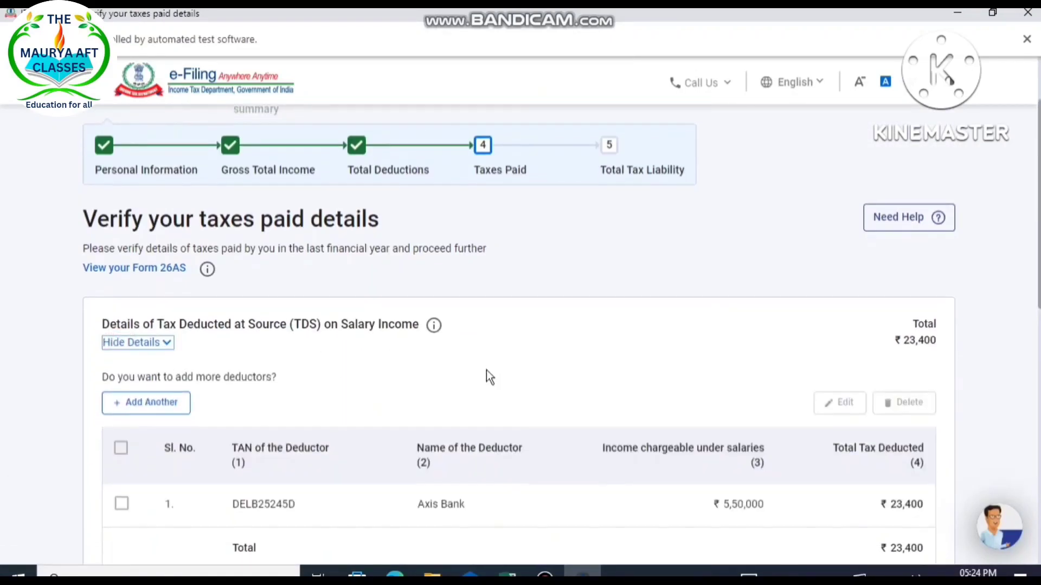
scroll(486, 370, down, 4)
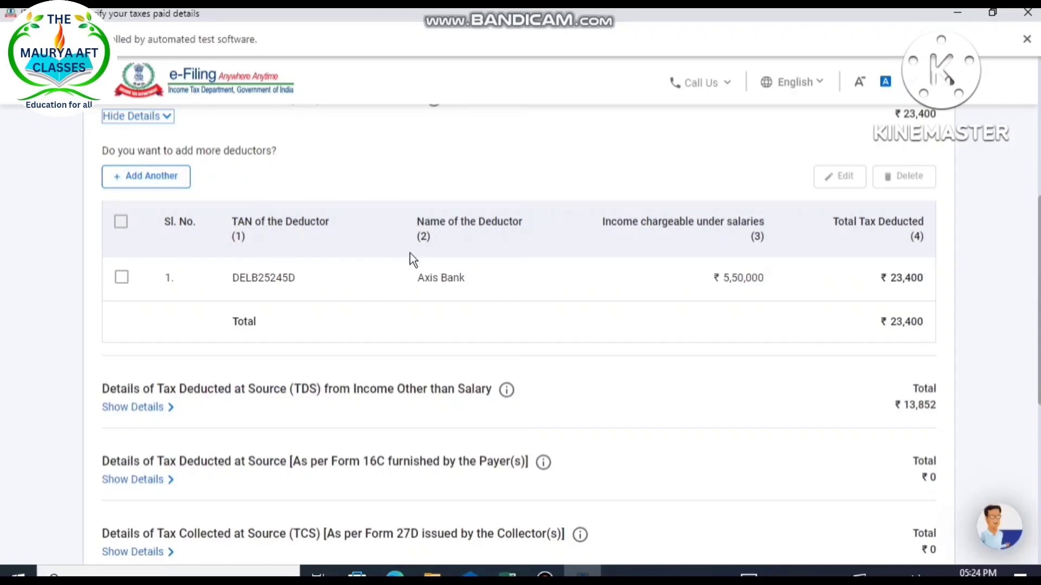
scroll(408, 259, down, 7)
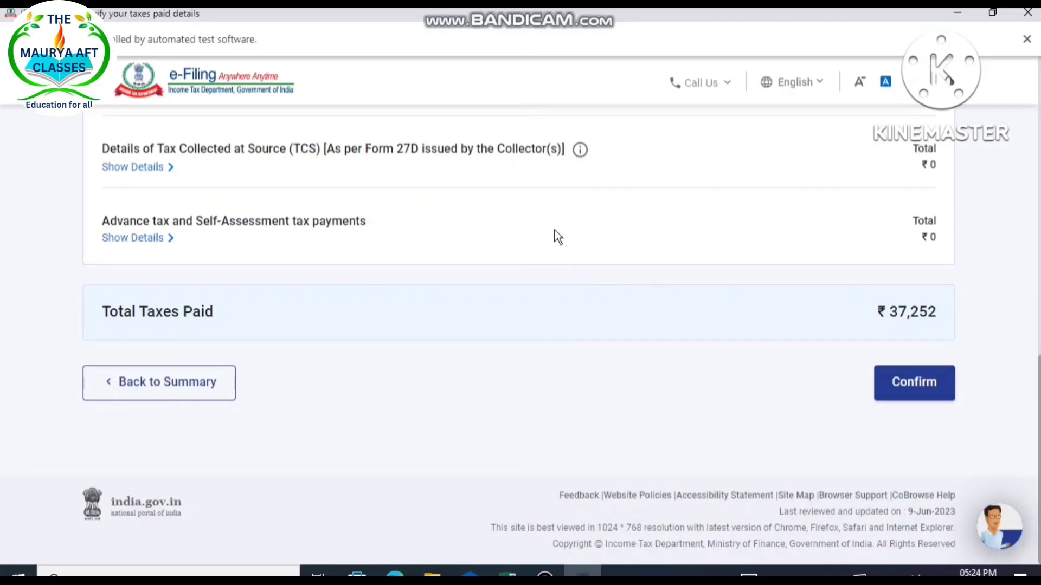
click(909, 384)
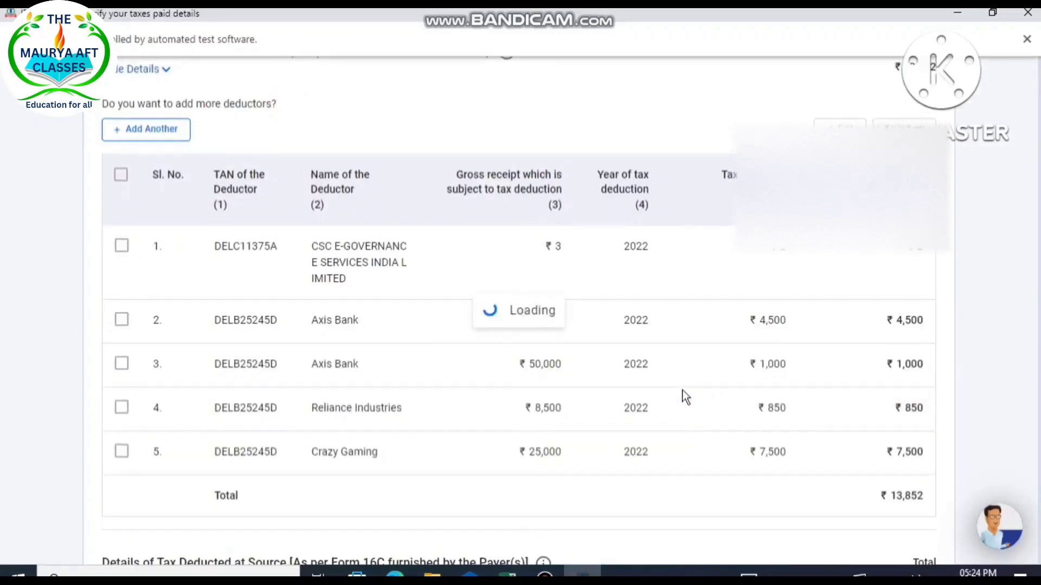
Open the Total Tax Liability section, verify the income computation, 87A rebate, cess, interest and fees, and confirm it
scroll(678, 399, down, 9)
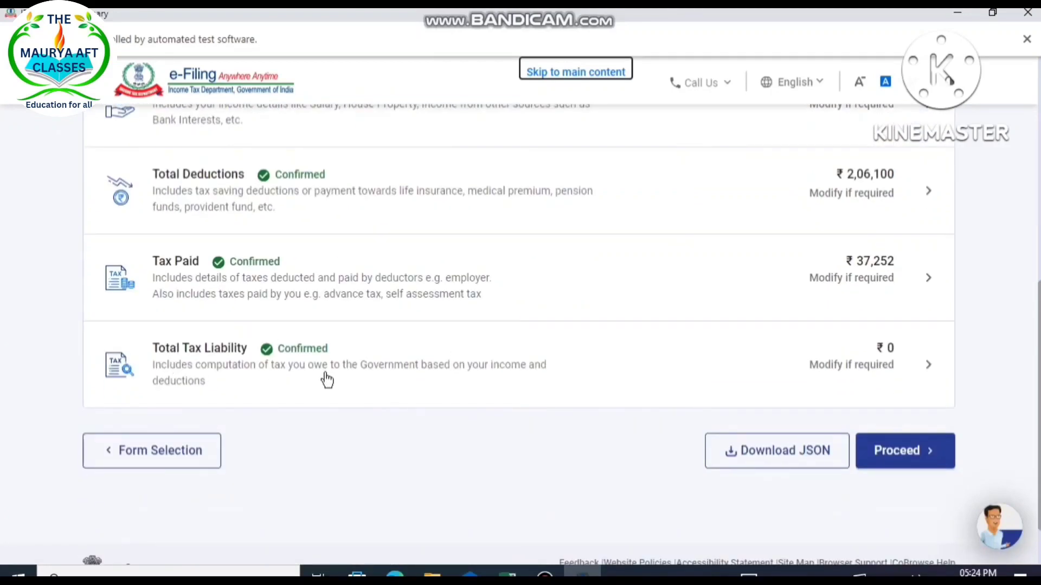
click(327, 379)
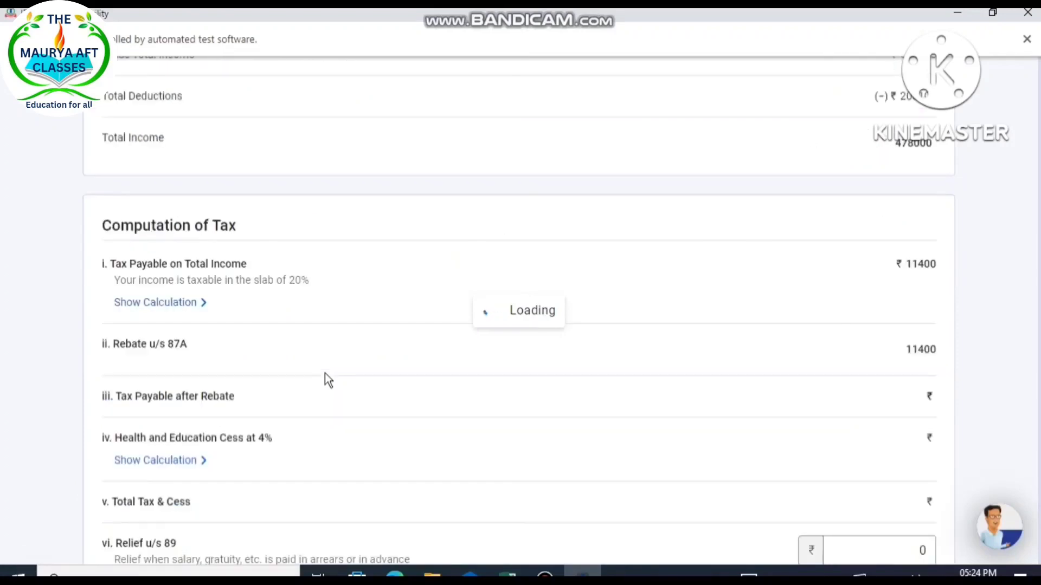
scroll(358, 387, down, 3)
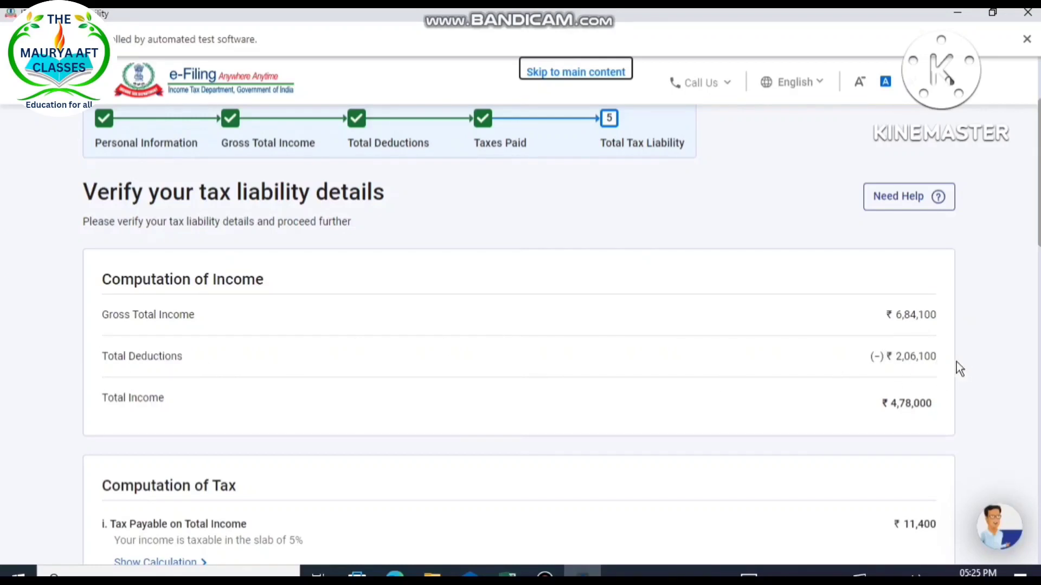
scroll(956, 369, down, 3)
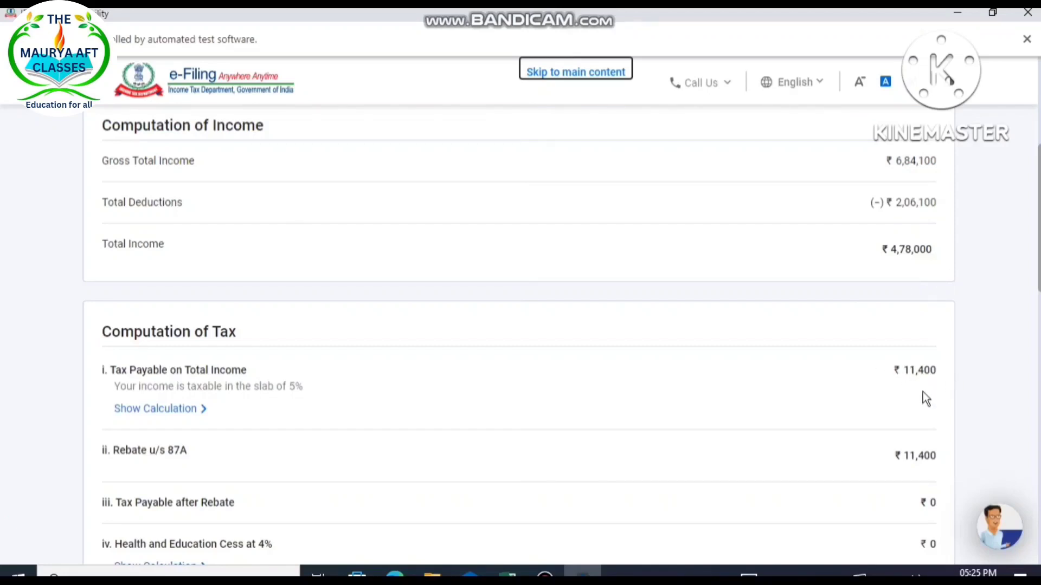
scroll(921, 383, down, 3)
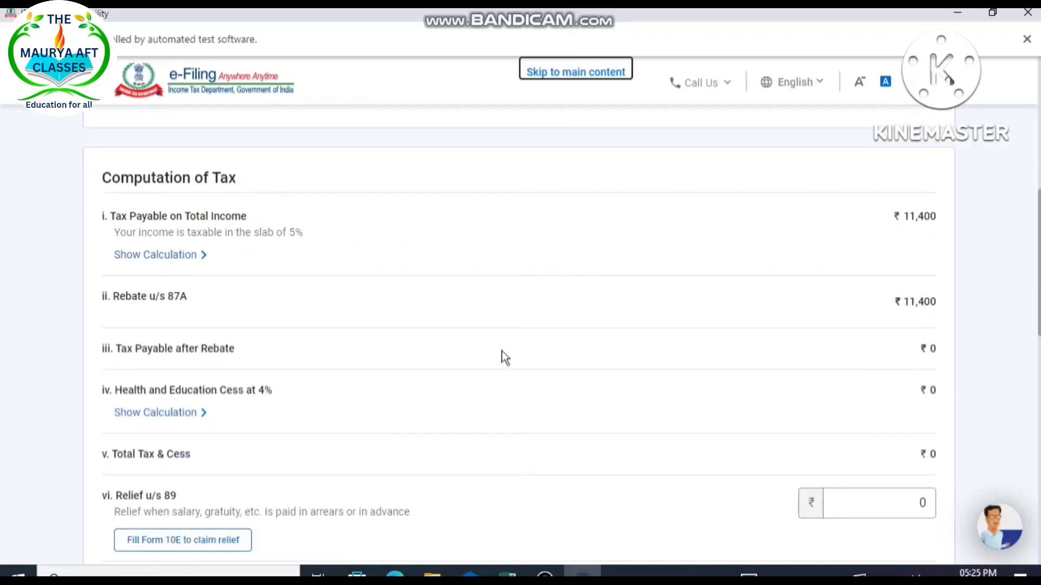
scroll(873, 428, down, 3)
scroll(869, 428, down, 10)
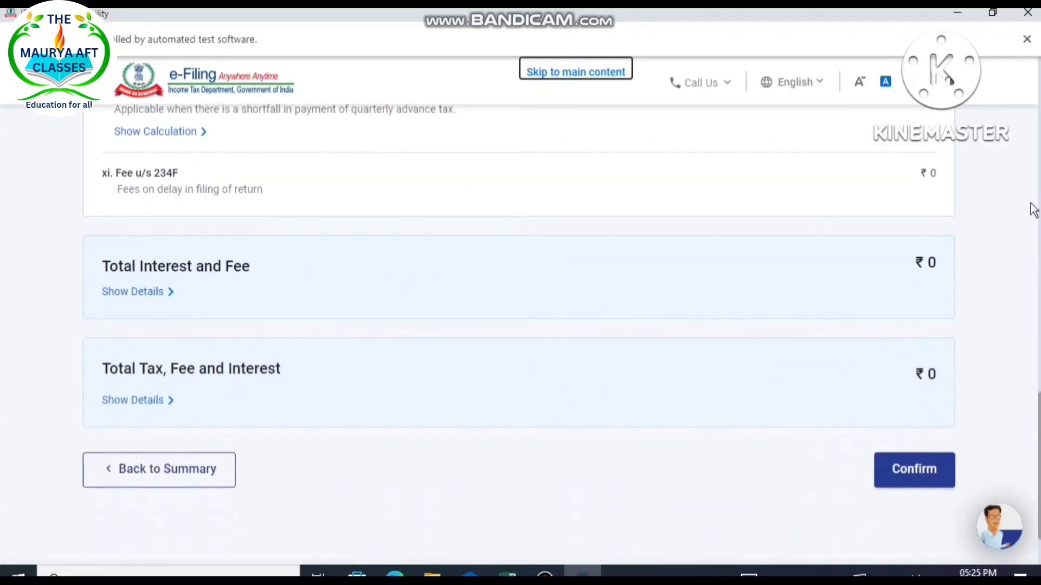
click(895, 466)
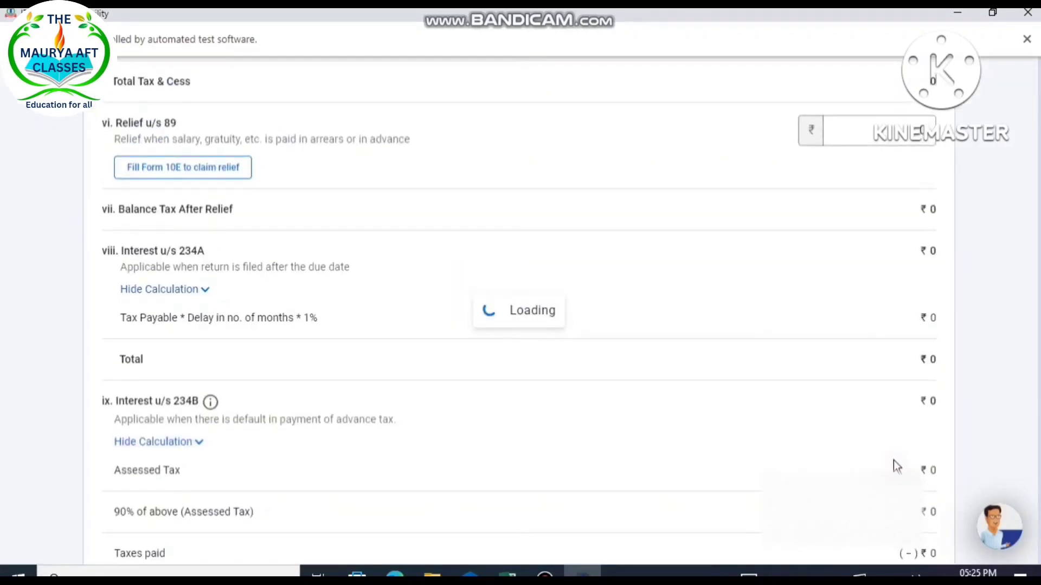
Proceed from the confirmed sections to the return summary and review the taxable income and tax payable calculations
scroll(893, 461, down, 10)
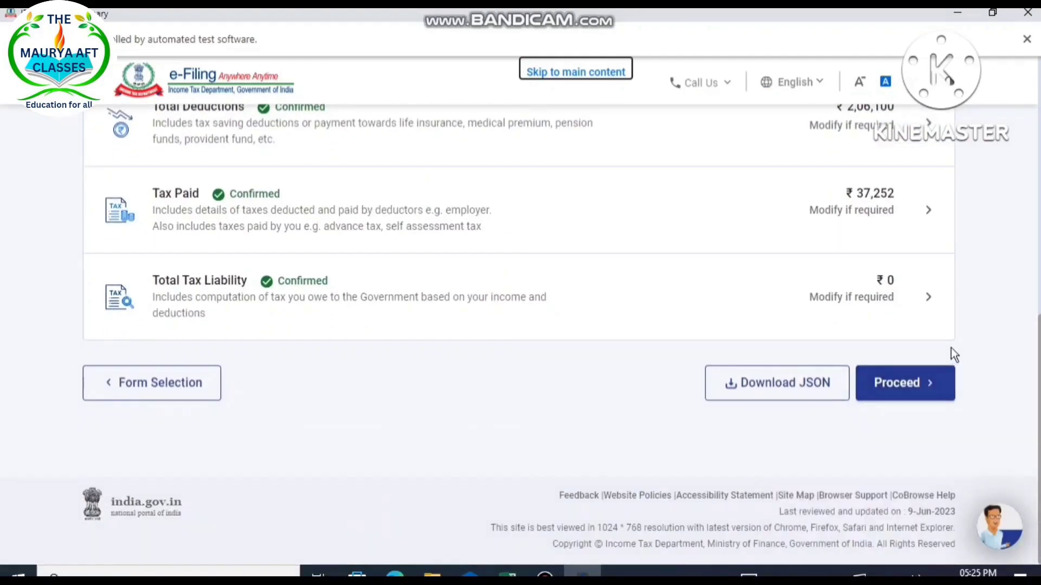
click(900, 389)
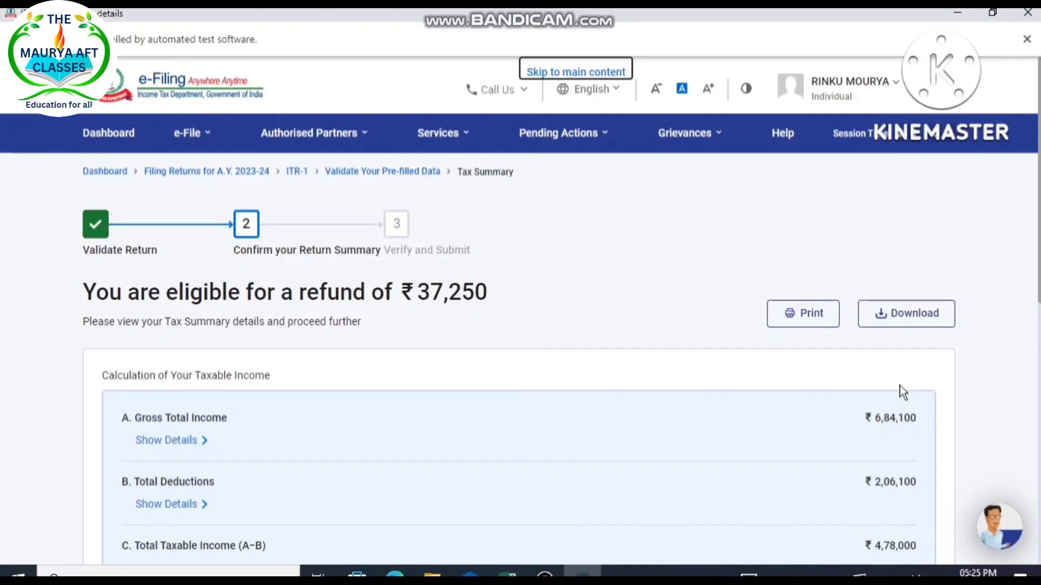
scroll(901, 390, down, 3)
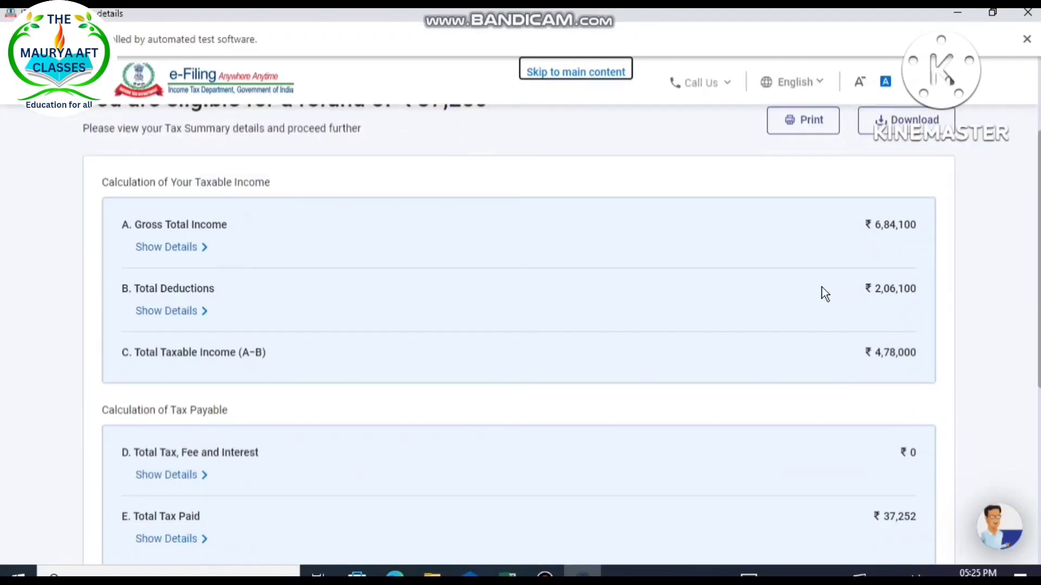